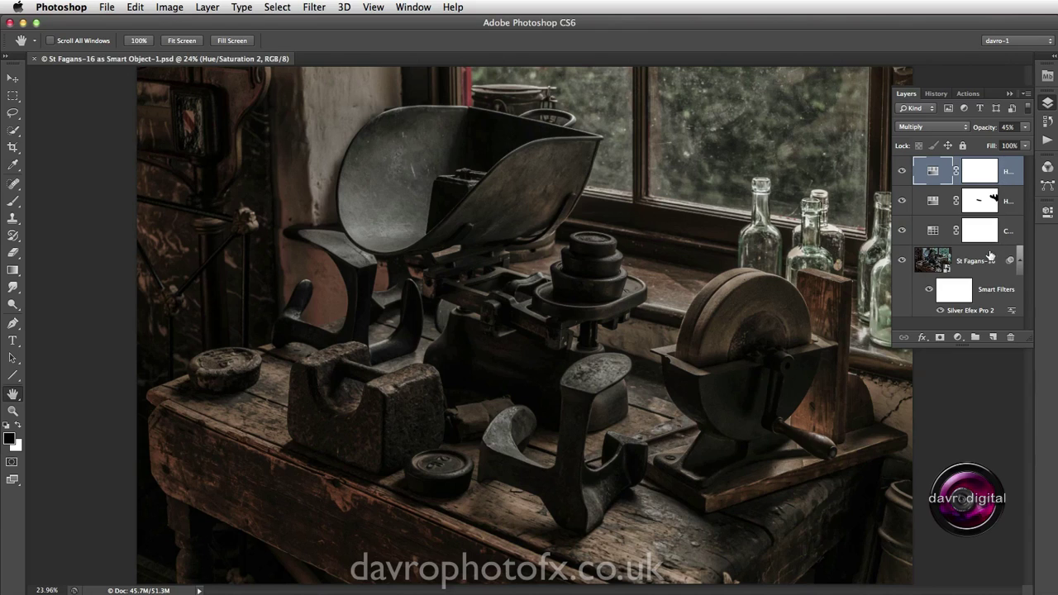
Step: Select the St Fagans-16 layer and check the image's pixel dimensions and resolution without changing them
click(982, 262)
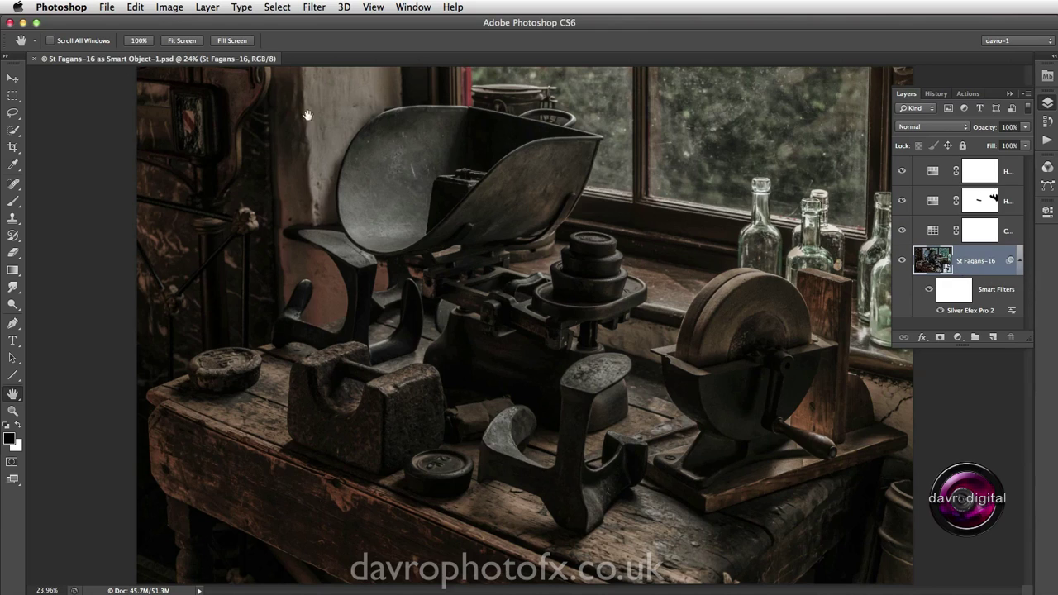
click(168, 7)
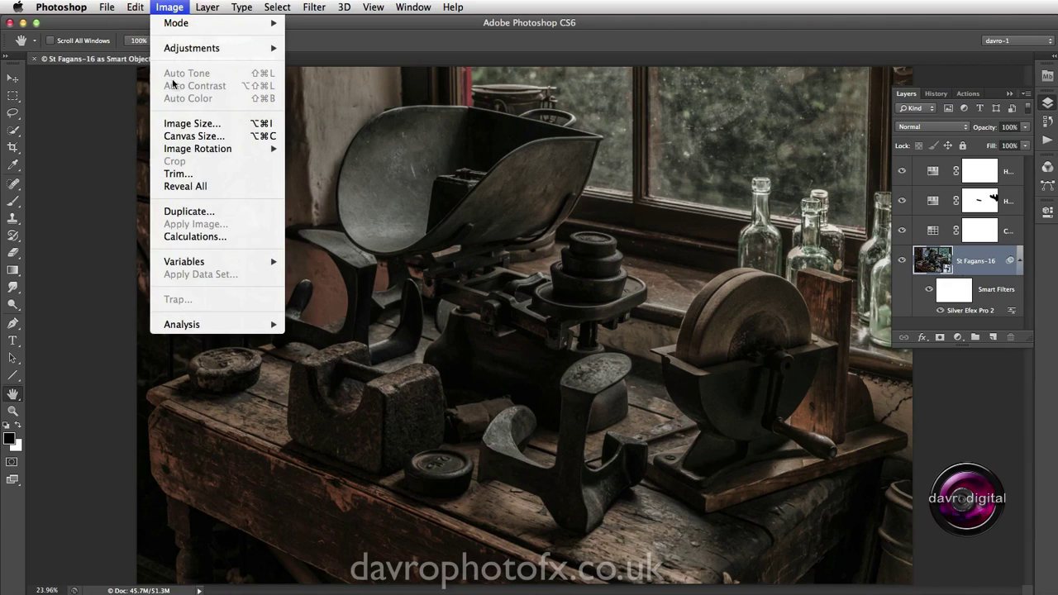
click(185, 122)
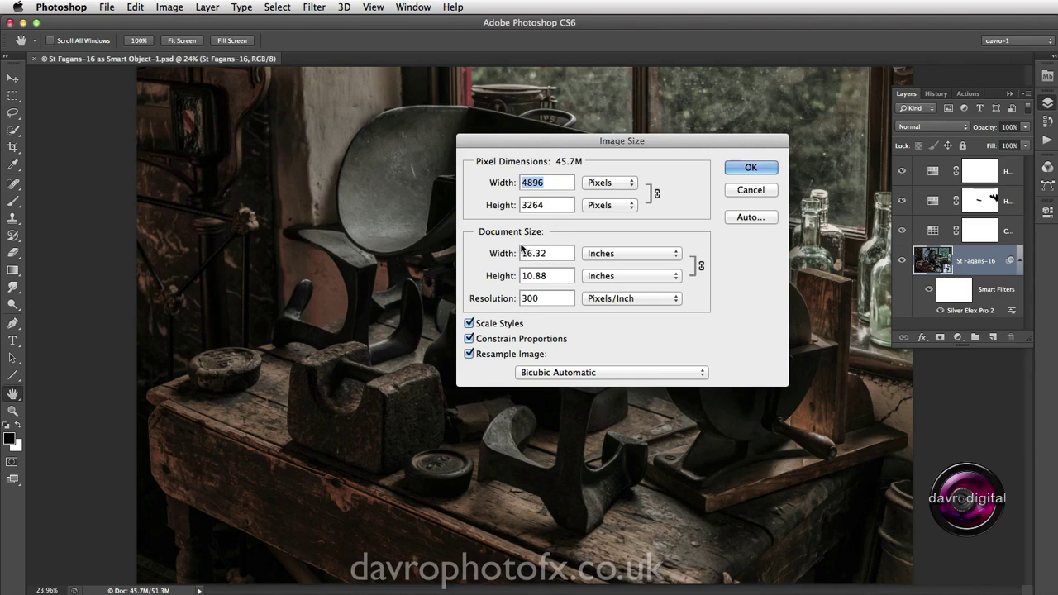
drag(550, 301, 506, 309)
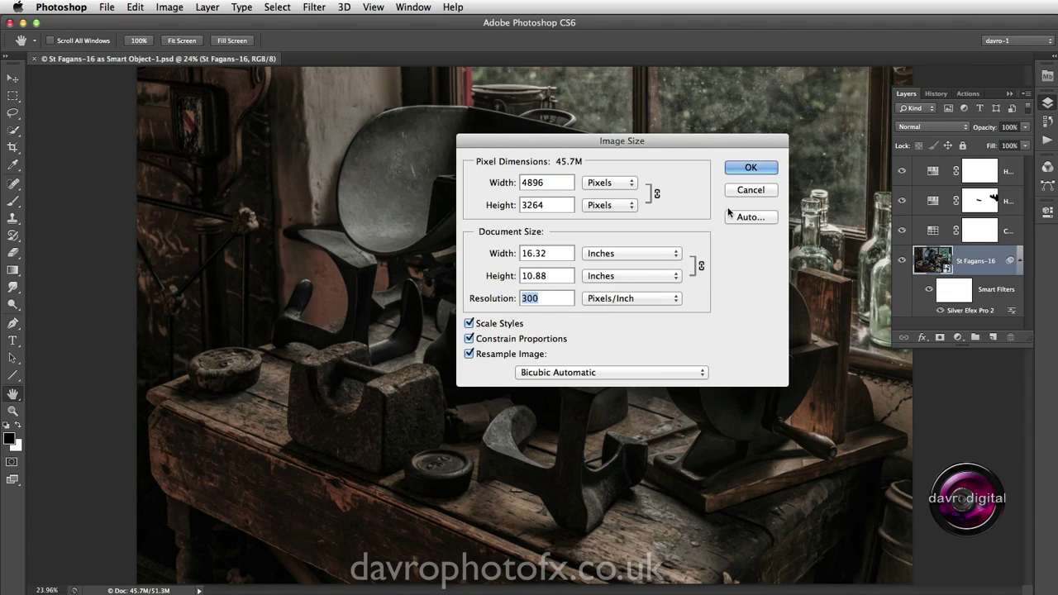
click(749, 190)
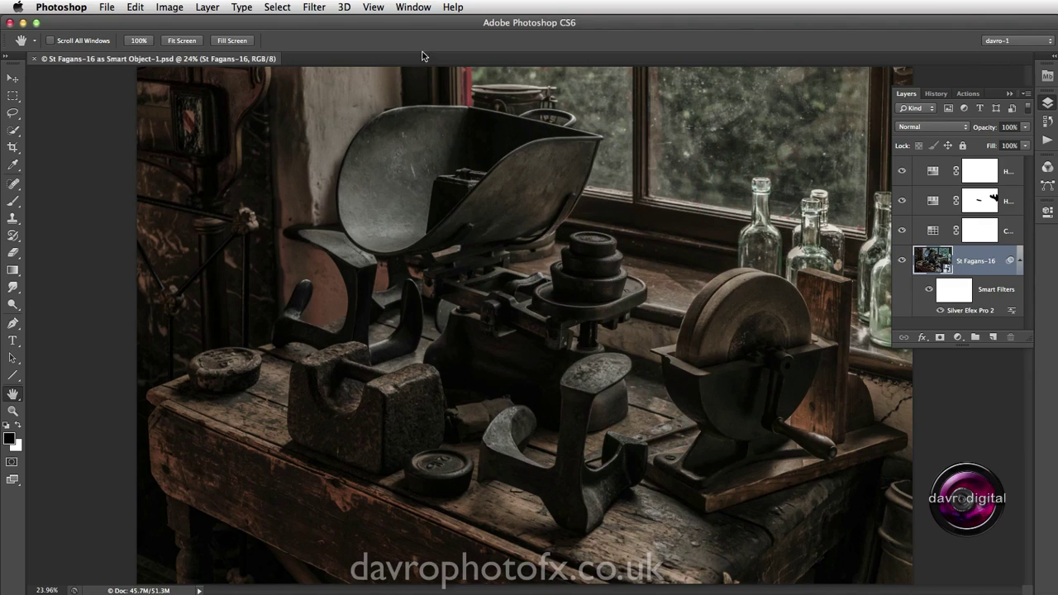
Step: Show the Actions panel as a separate, wider floating panel over the image, with the Layers panel also open
click(411, 7)
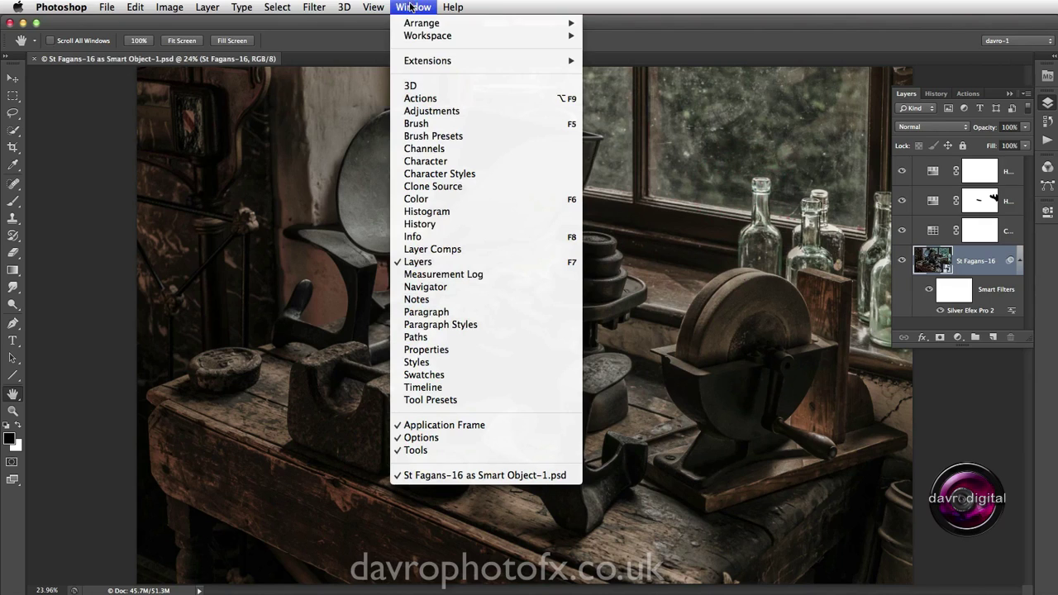
click(422, 100)
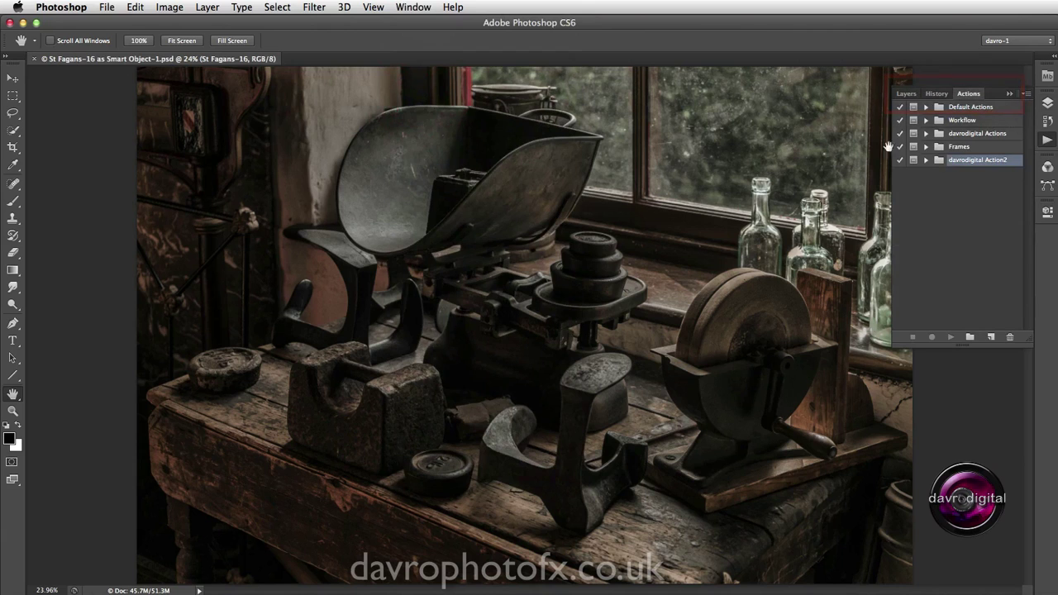
drag(972, 96, 673, 97)
drag(794, 352, 832, 352)
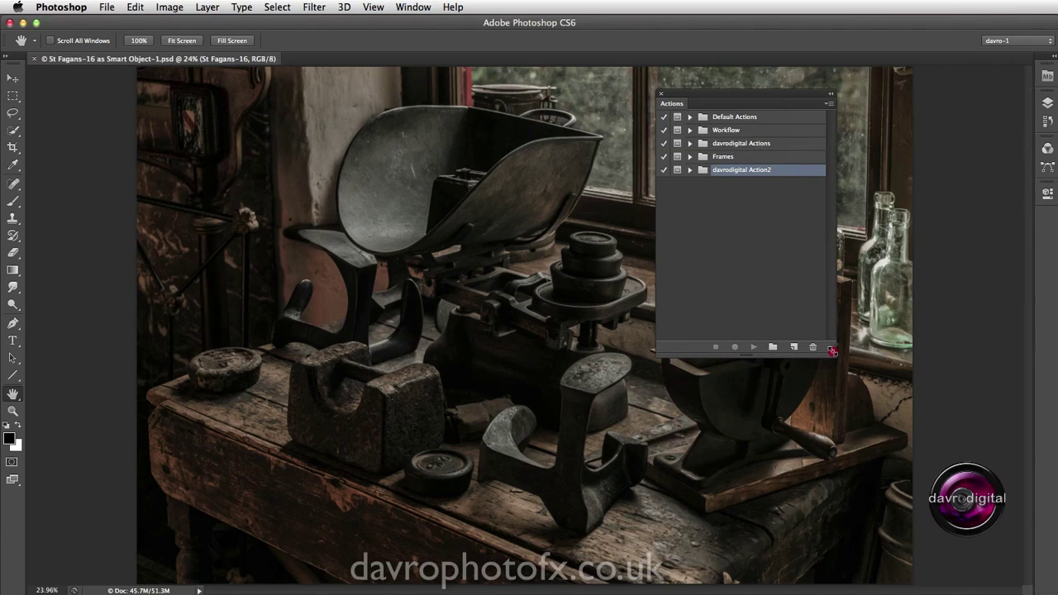
click(1046, 103)
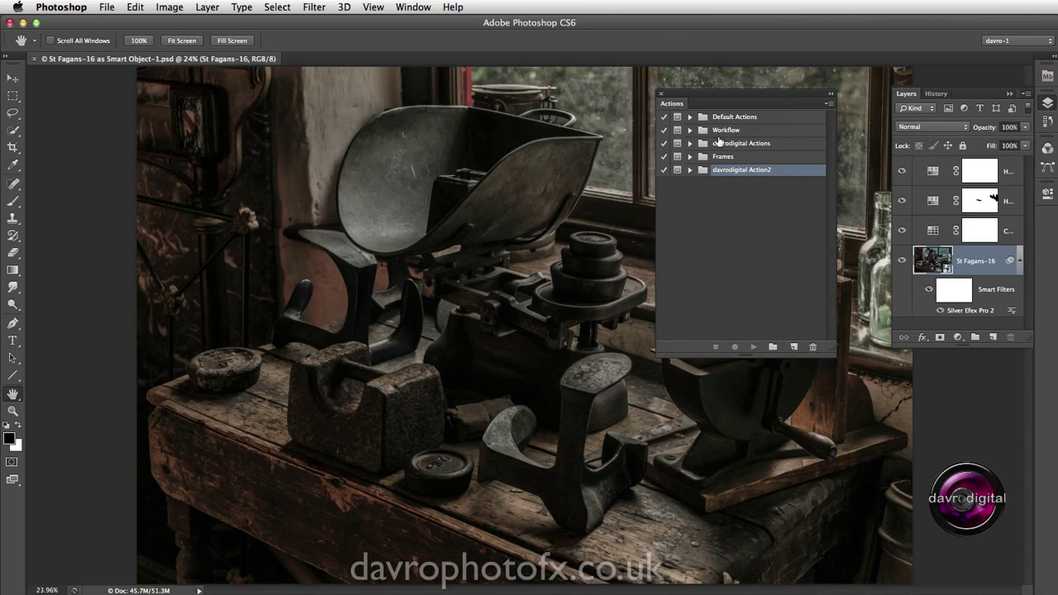
Step: Create a new action set named "Image size"
click(773, 347)
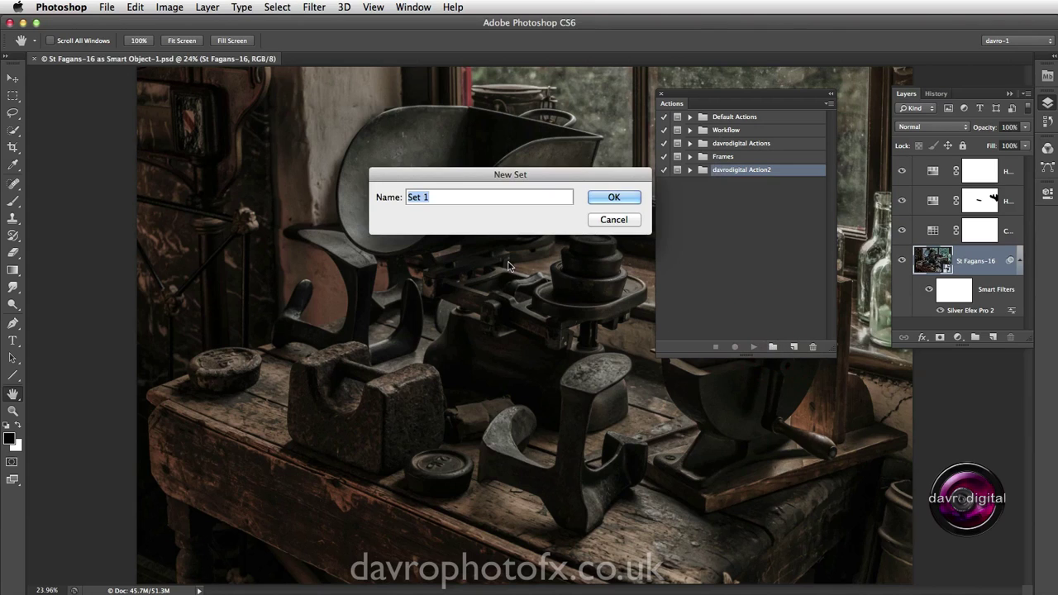
key(BackSpace)
text(Image size)
key(Return)
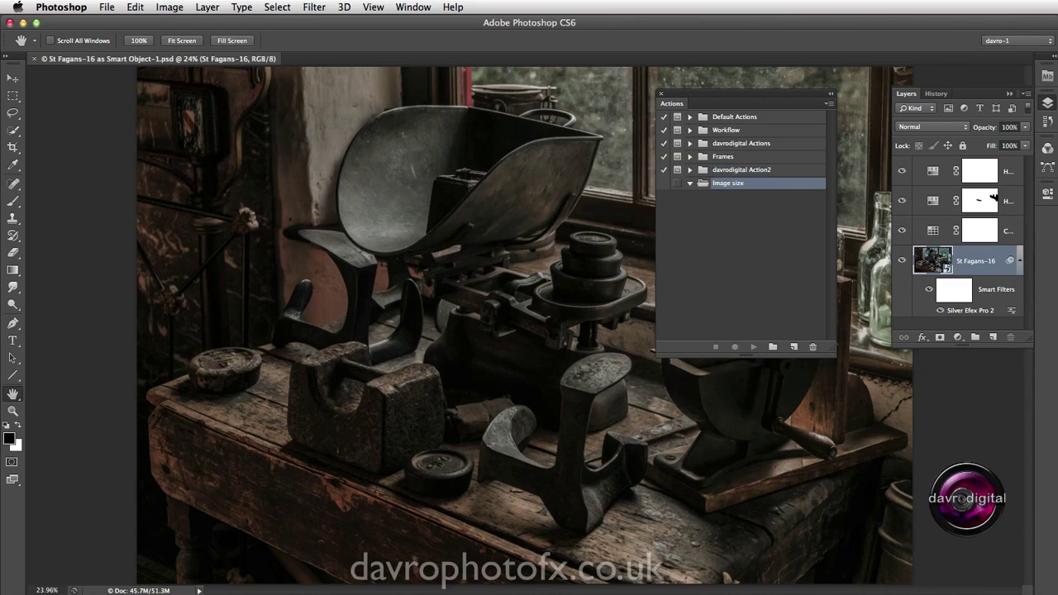
Step: Create an action named "Resize Stroke Sharpen" in the Image size set and start recording it
click(795, 348)
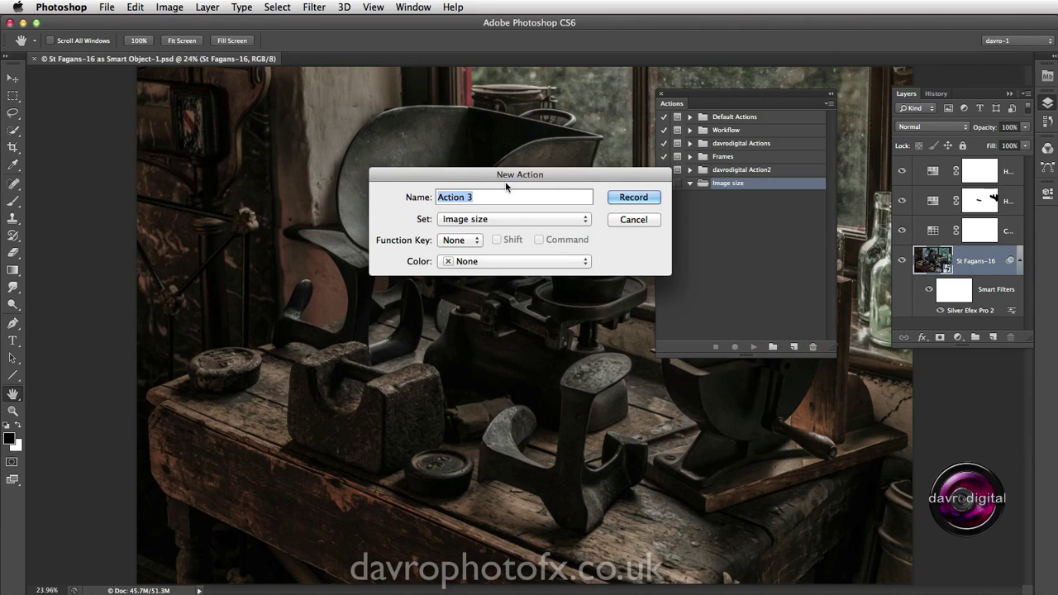
click(430, 199)
text(Resize Stroke Sharpen)
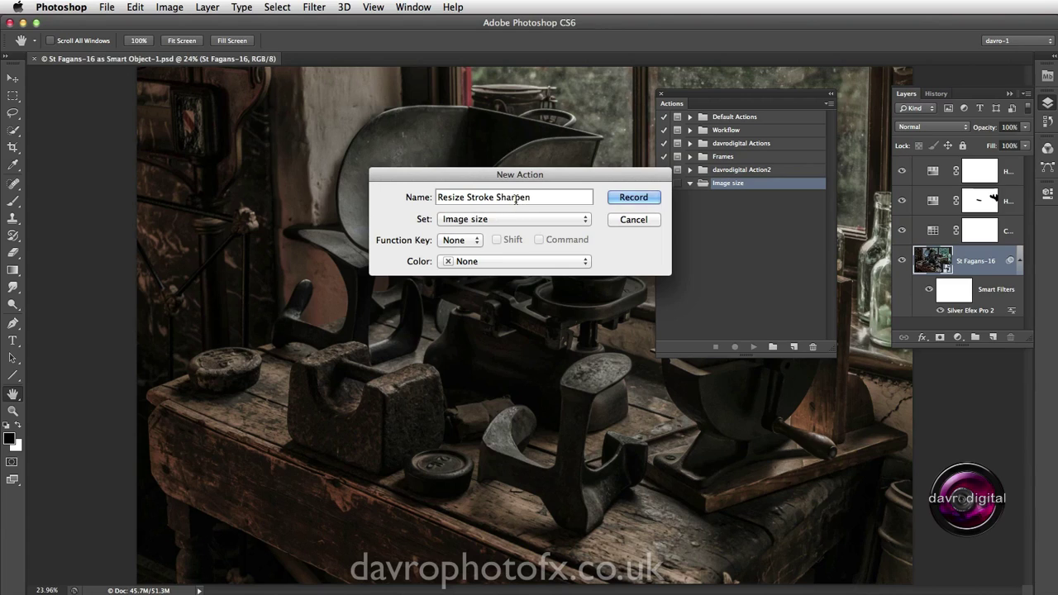
click(459, 220)
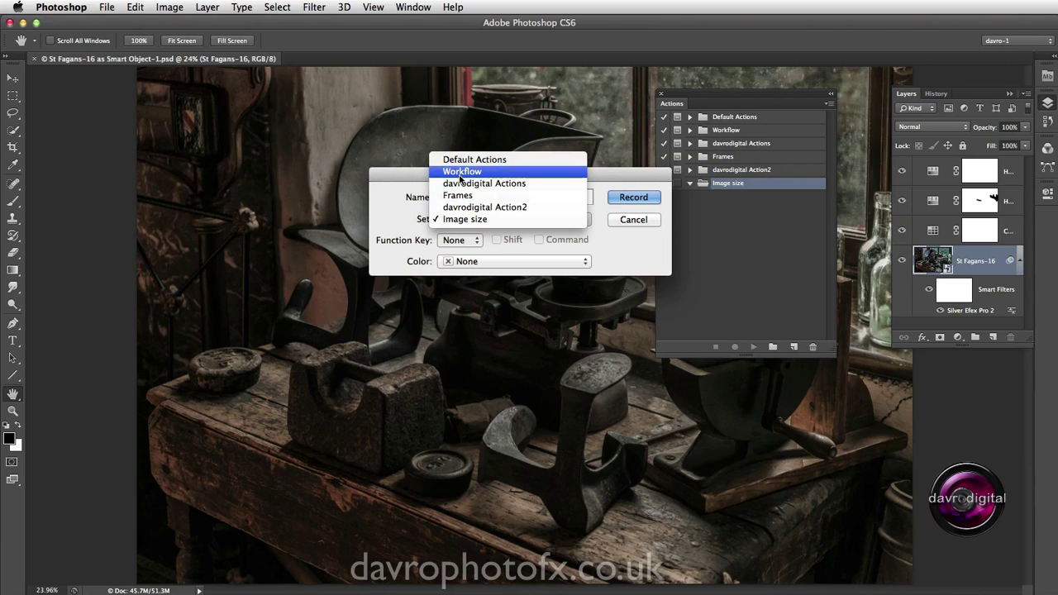
click(397, 200)
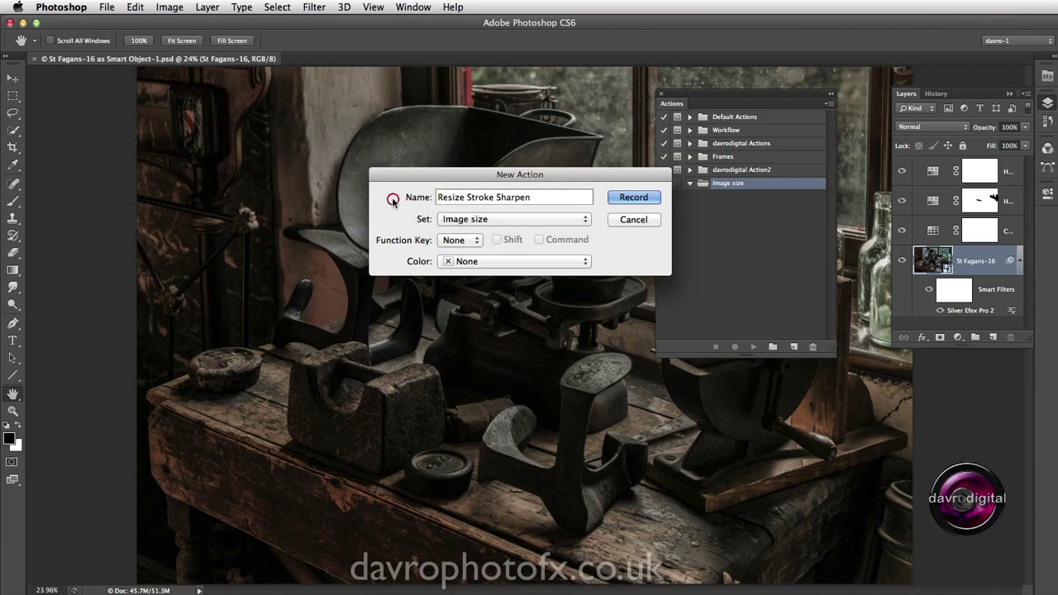
click(622, 200)
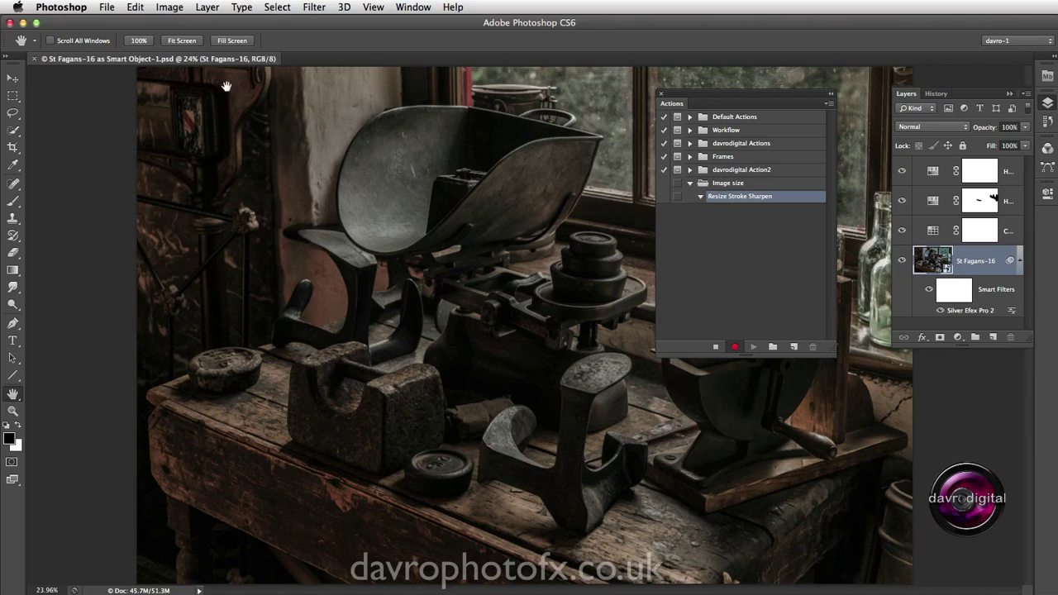
Step: Duplicate the image under its suggested copy name and flatten the duplicate
click(169, 7)
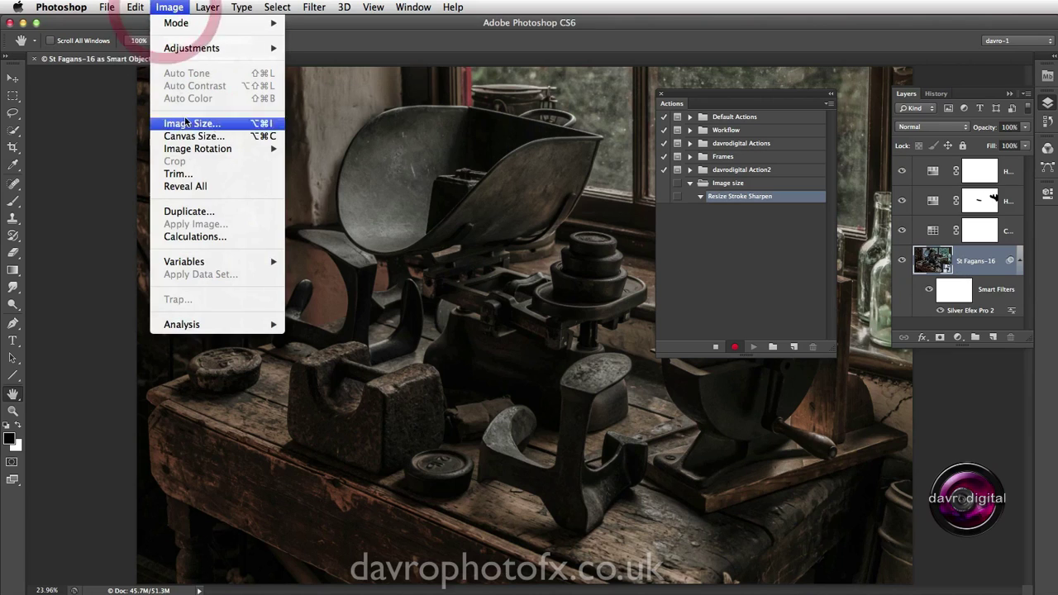
click(207, 211)
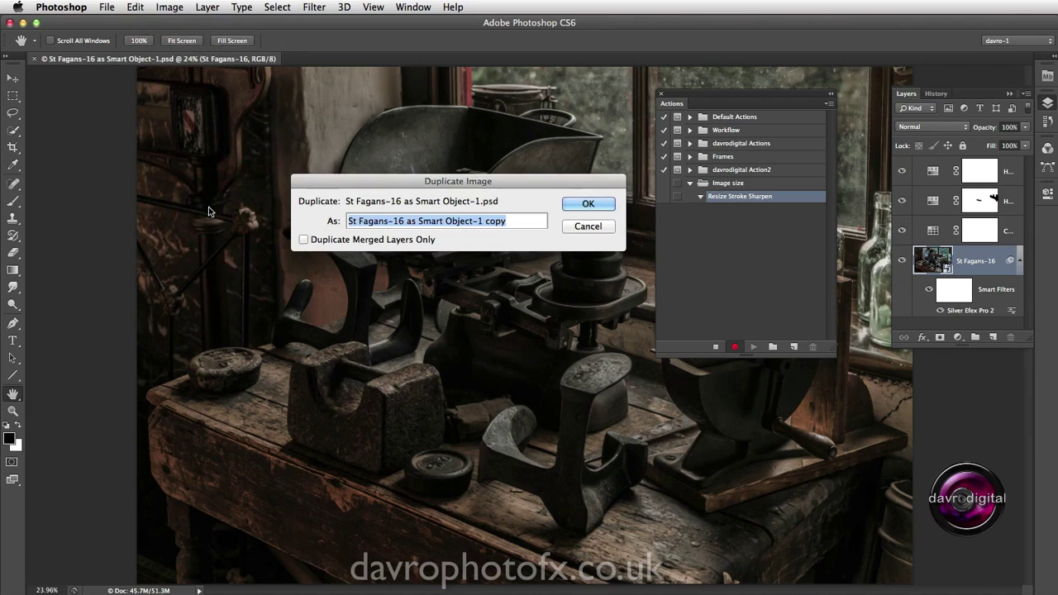
click(588, 206)
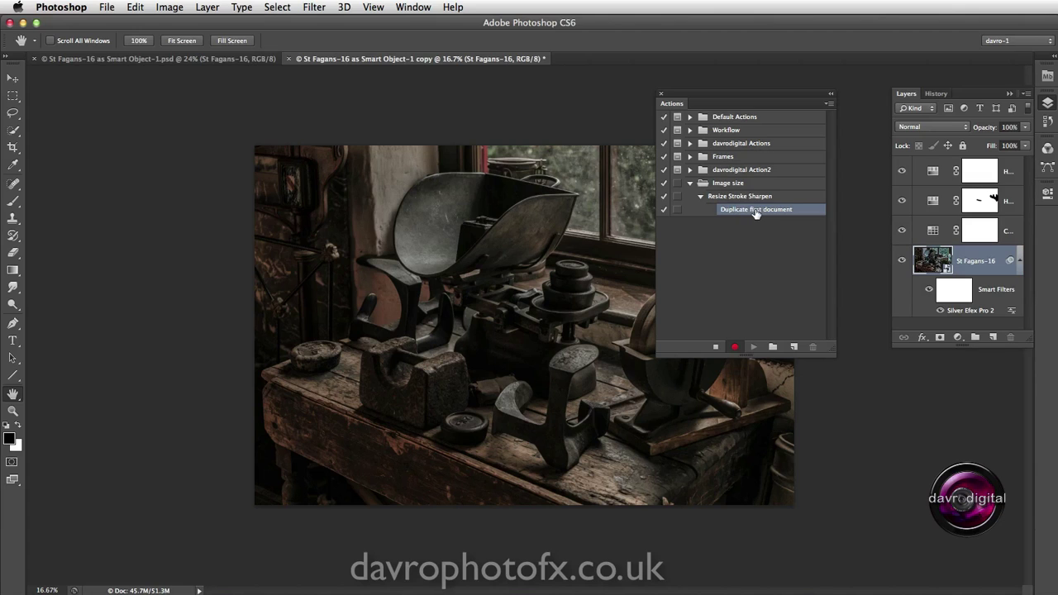
click(206, 7)
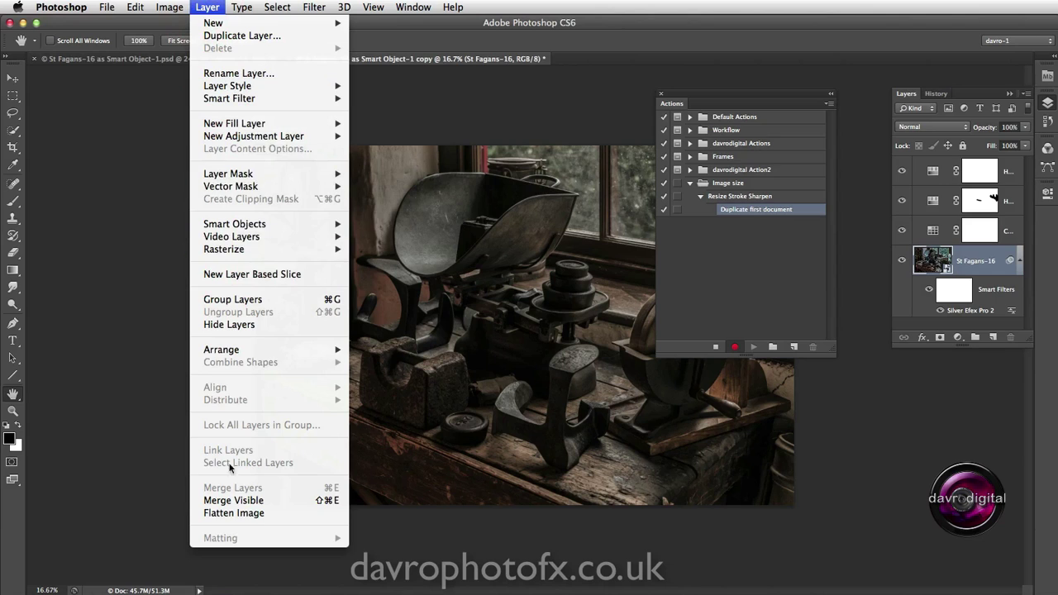
click(233, 514)
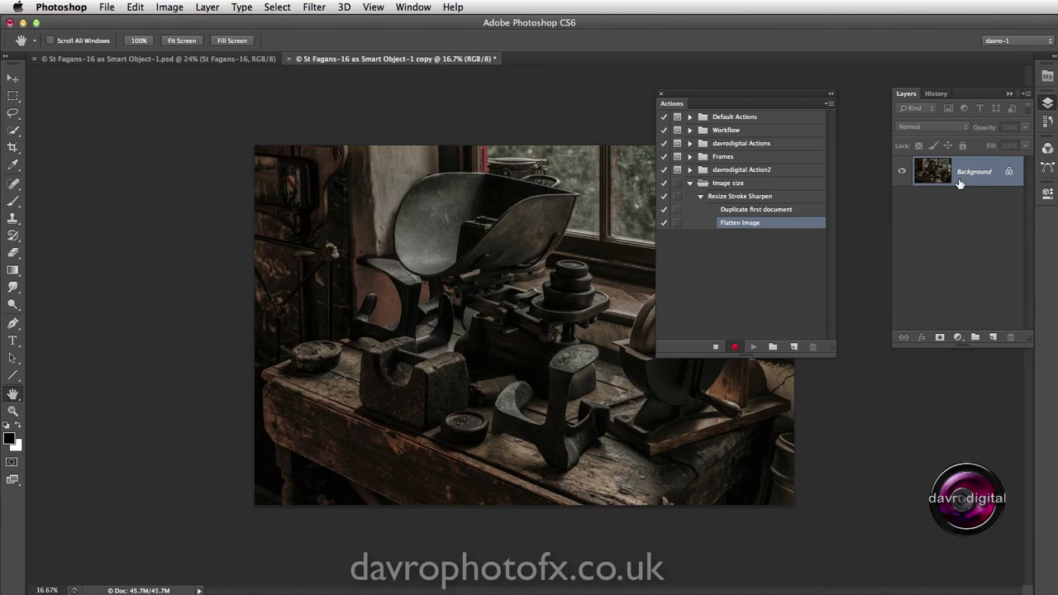
key(super+z)
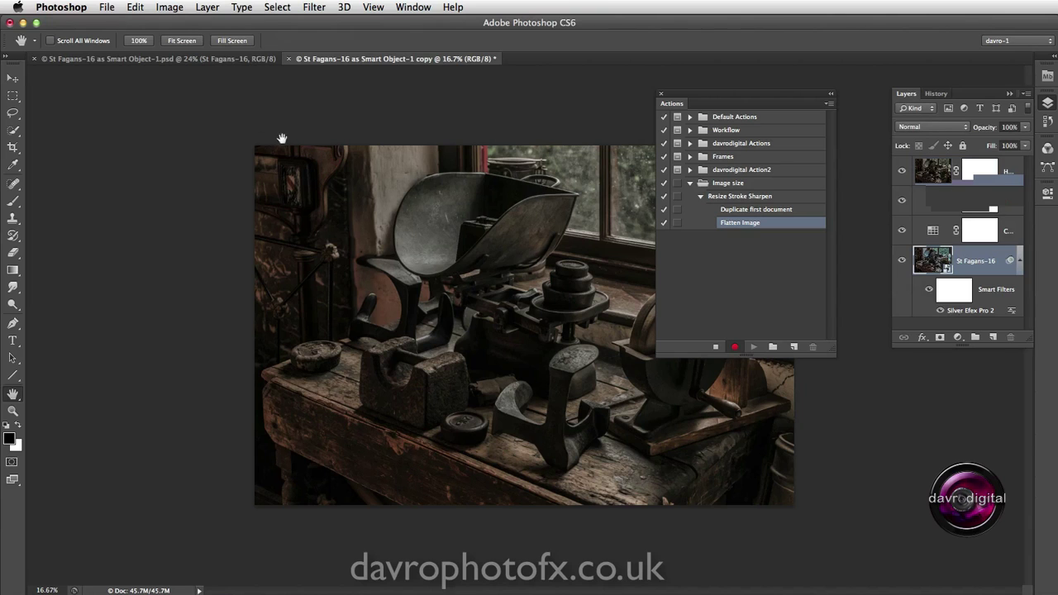
Step: Resize the flattened copy with Fit Image, constrained within 1024 by 1024 pixels
click(106, 7)
mouse_move(152, 286)
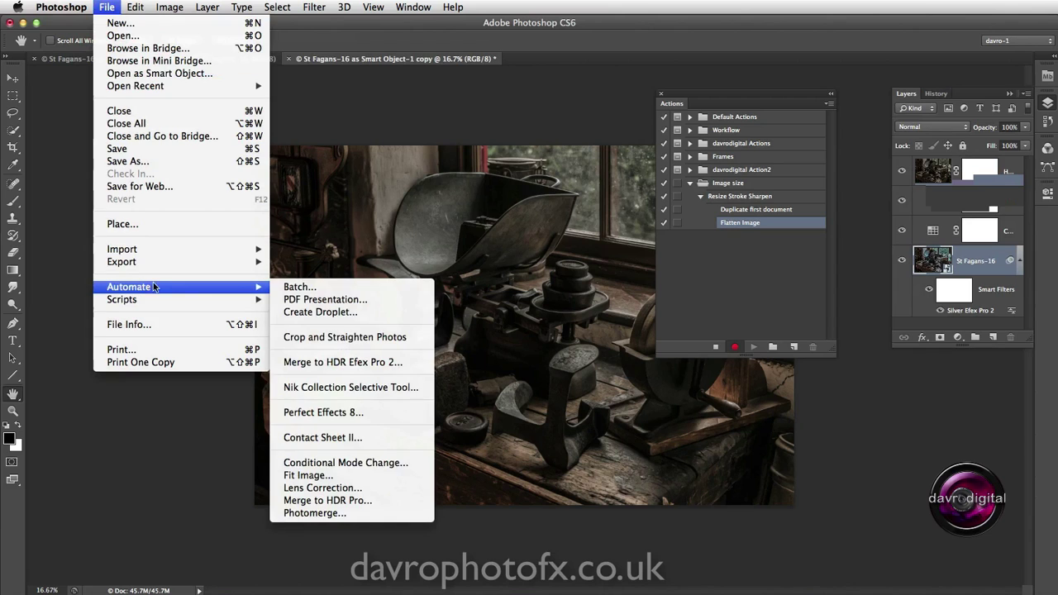
click(336, 477)
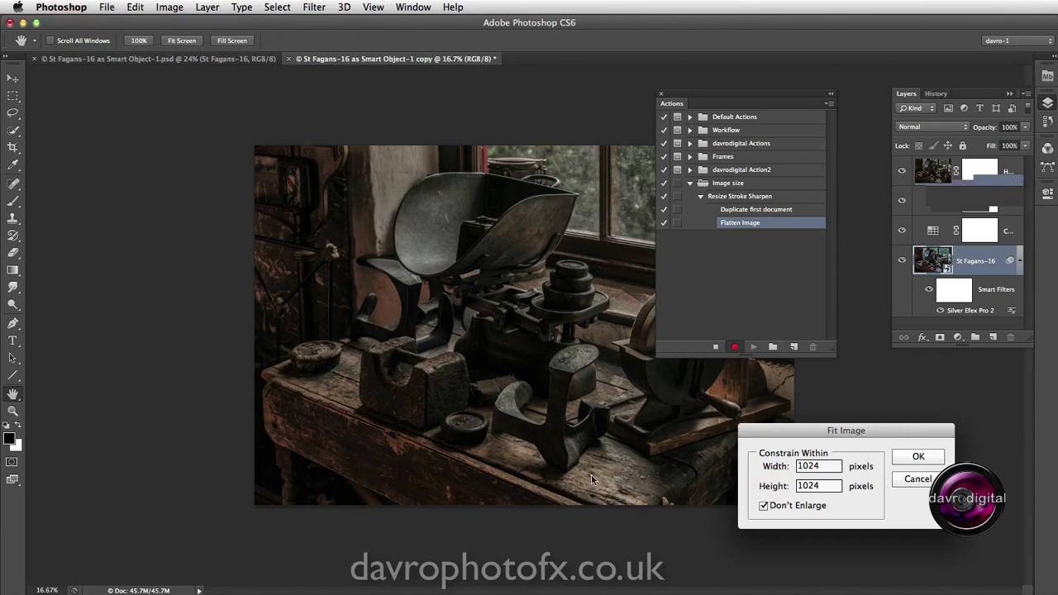
drag(778, 433, 433, 251)
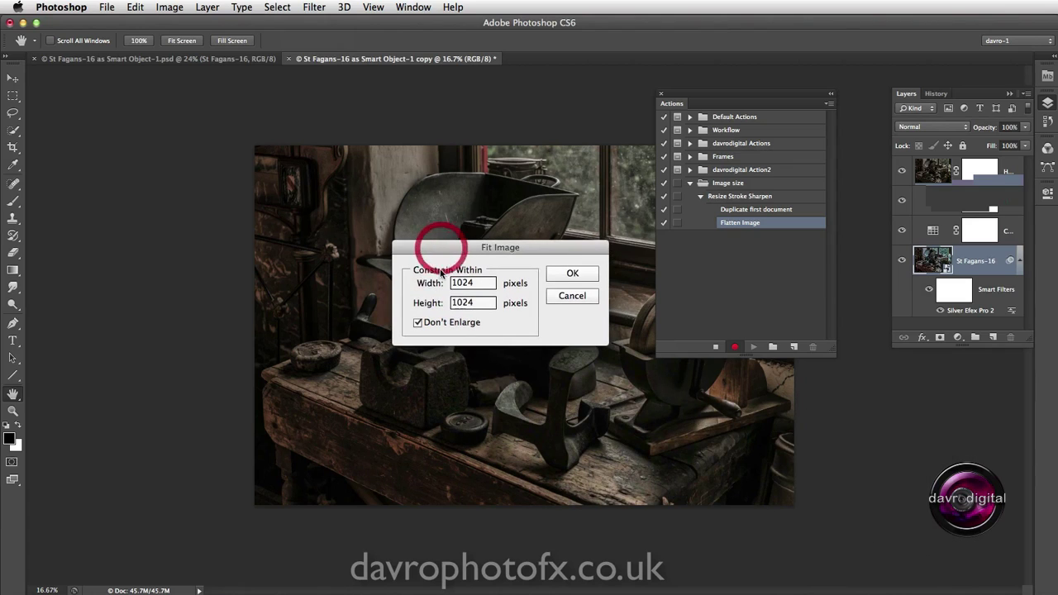
drag(481, 282, 436, 303)
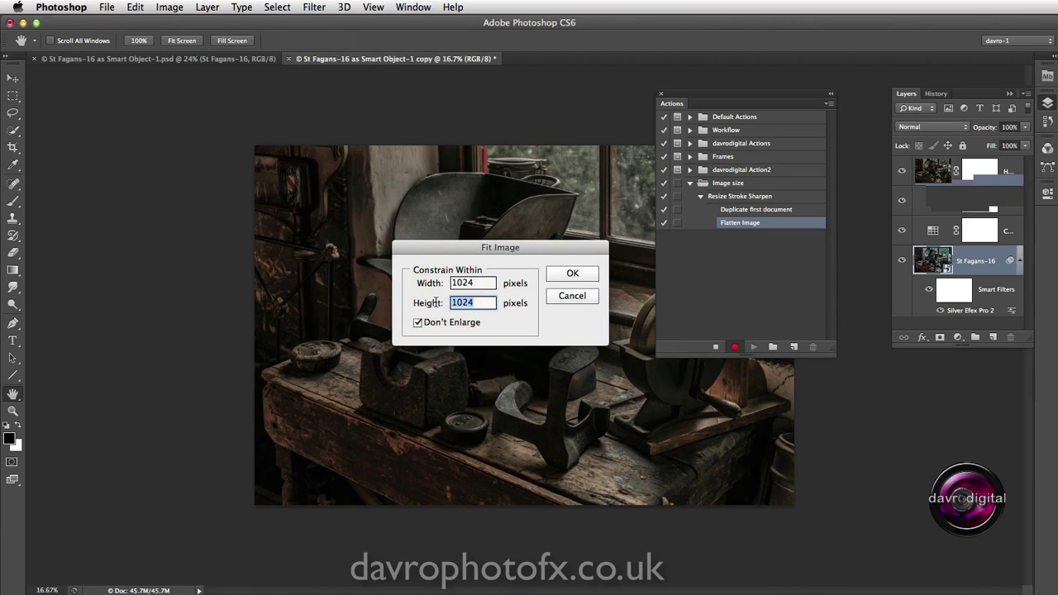
click(417, 322)
click(570, 274)
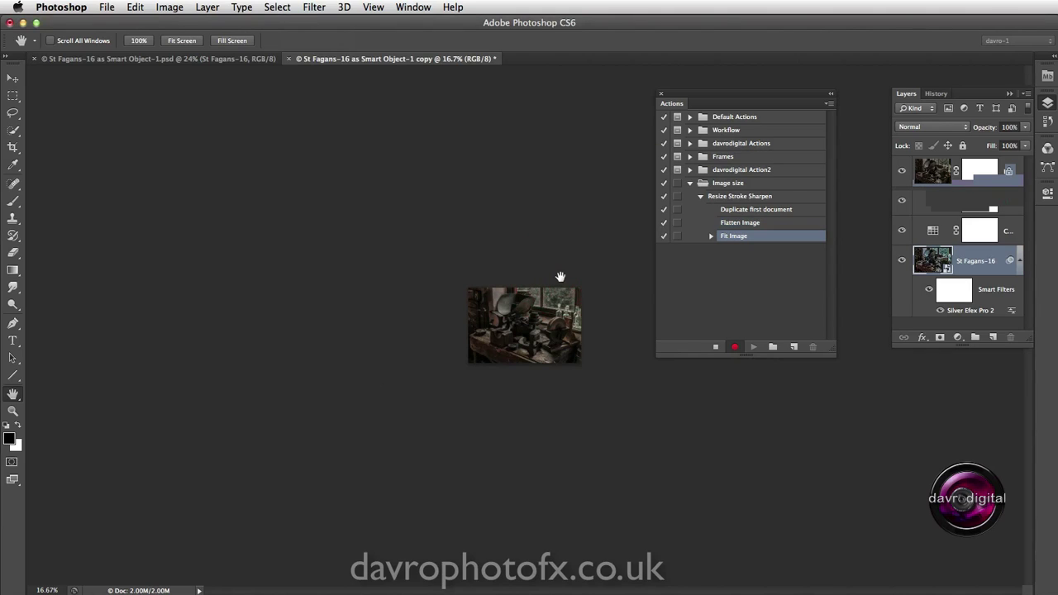
Step: Duplicate the background of the resized image twice as new layers and hide the topmost copy
super+click(507, 332)
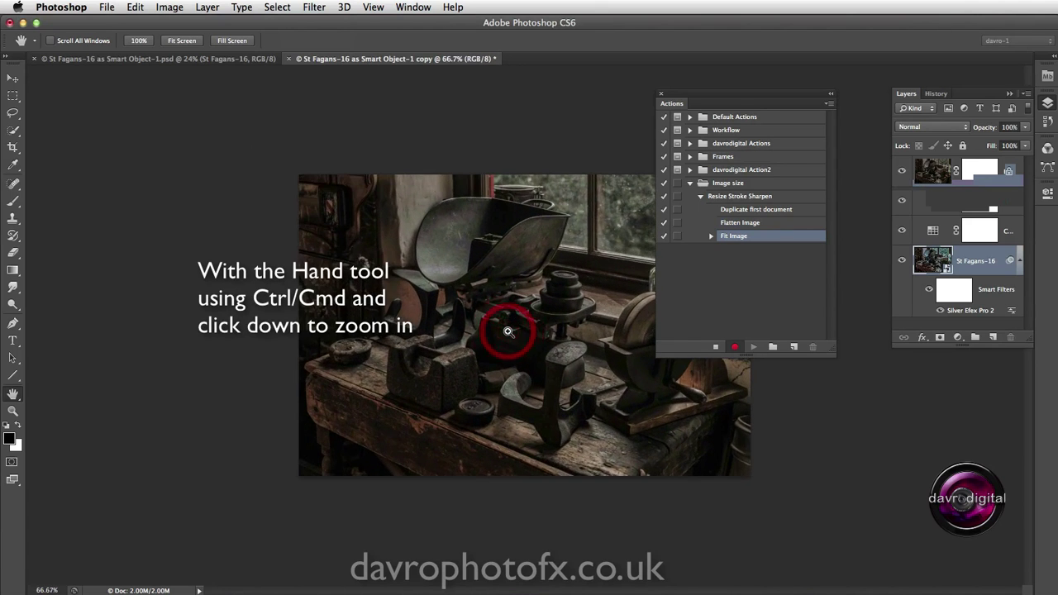
super+click(507, 331)
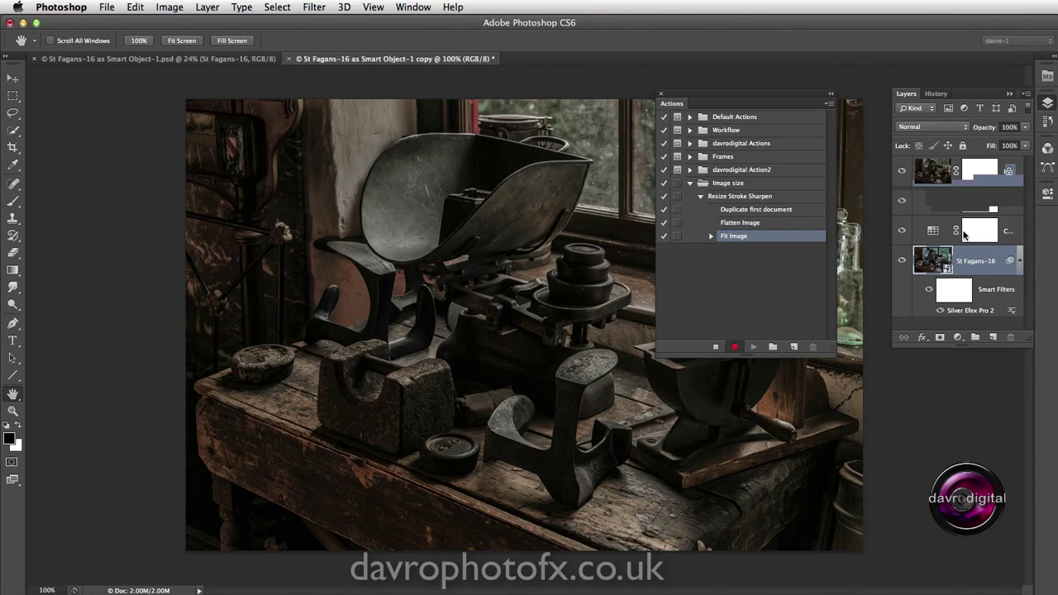
key(super+j)
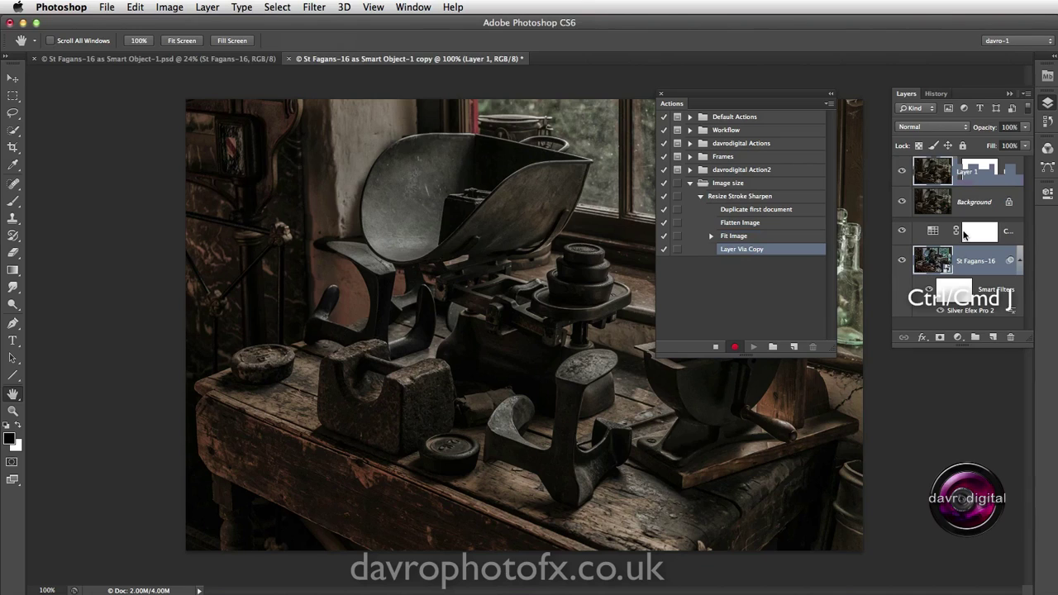
key(super+j)
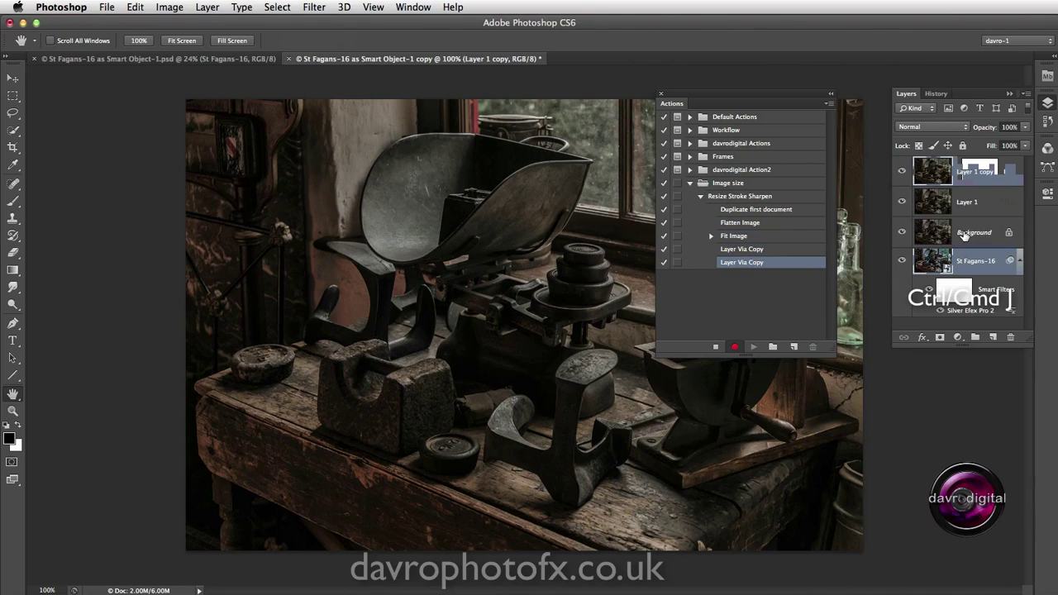
click(903, 172)
Step: Add a white Stroke layer style to Layer 1, 5 px in size and positioned Inside
click(975, 202)
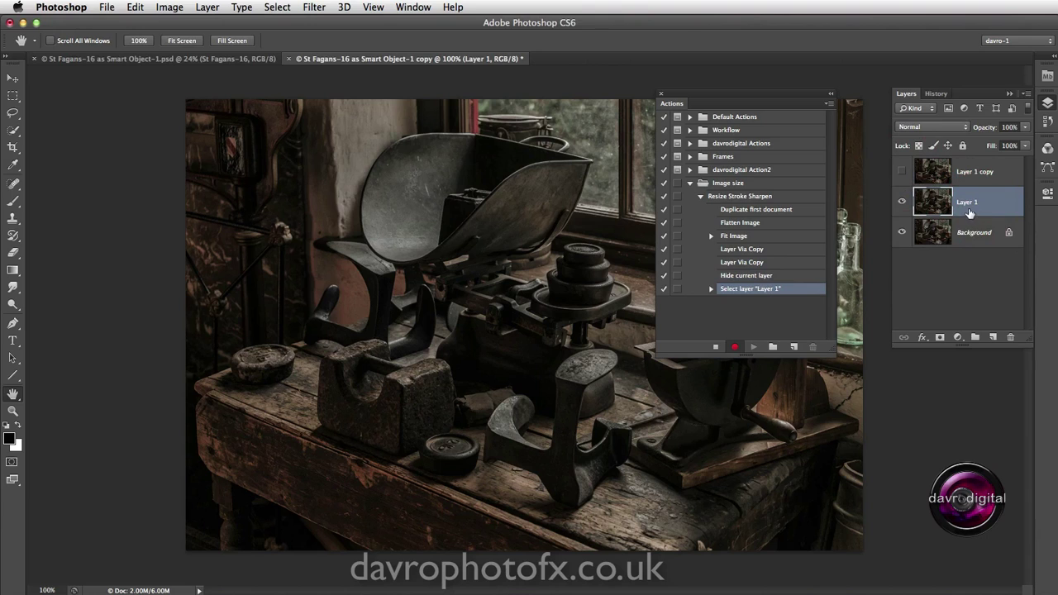
click(923, 336)
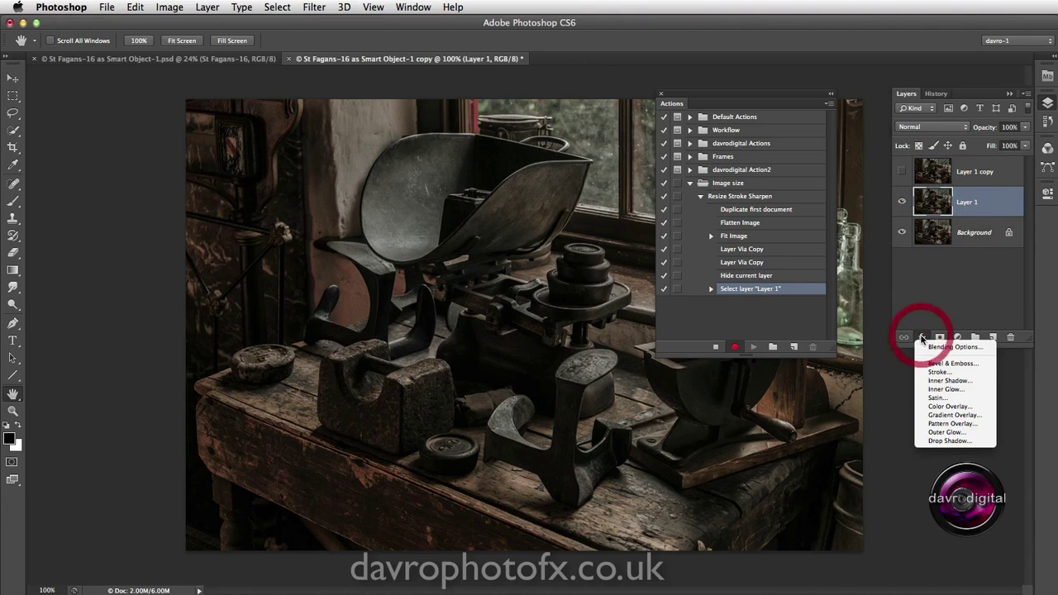
click(932, 372)
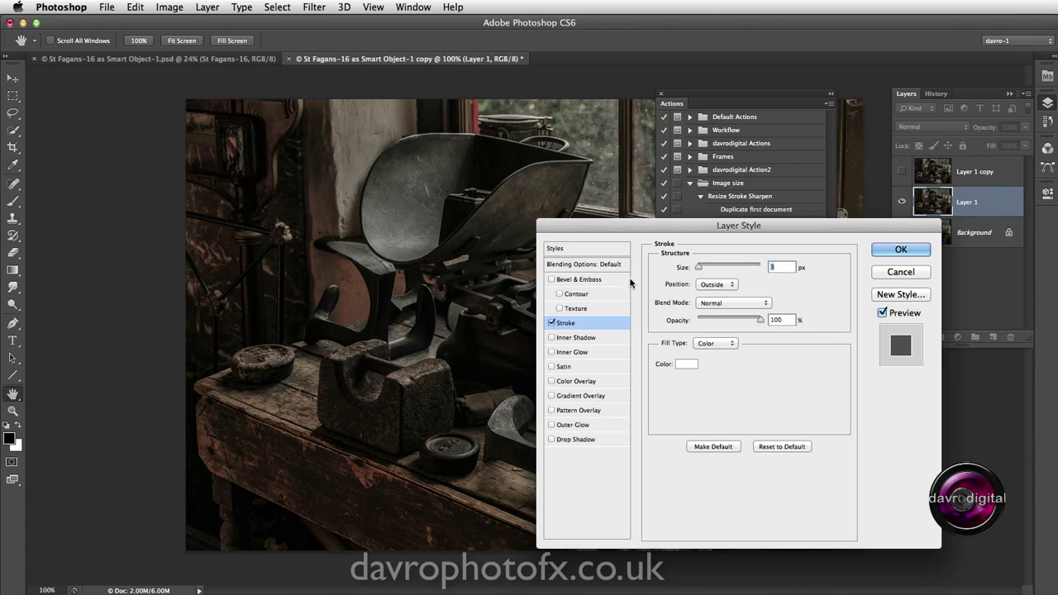
click(711, 284)
click(708, 293)
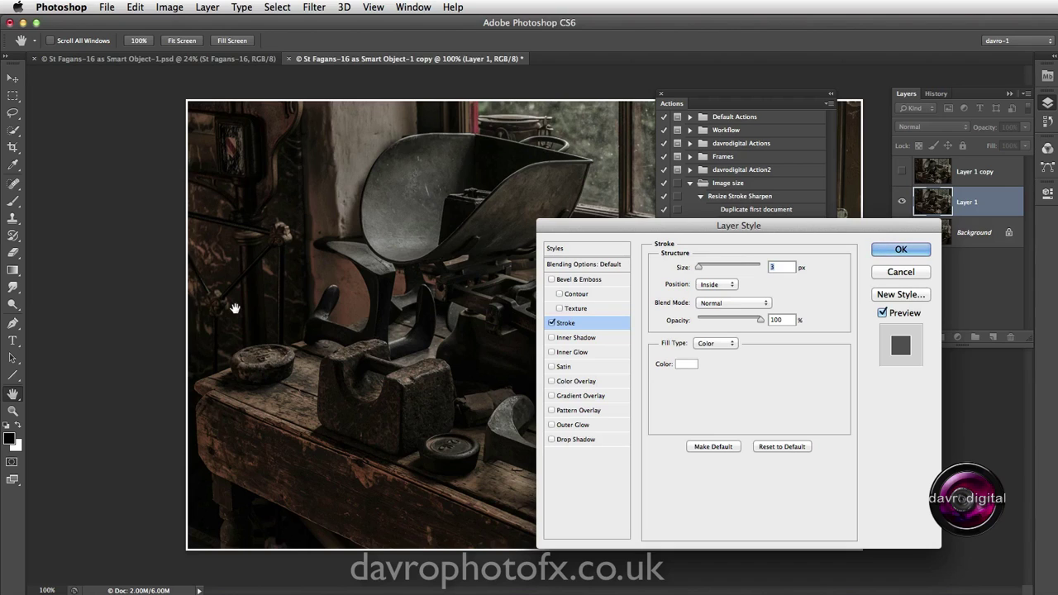
text(5)
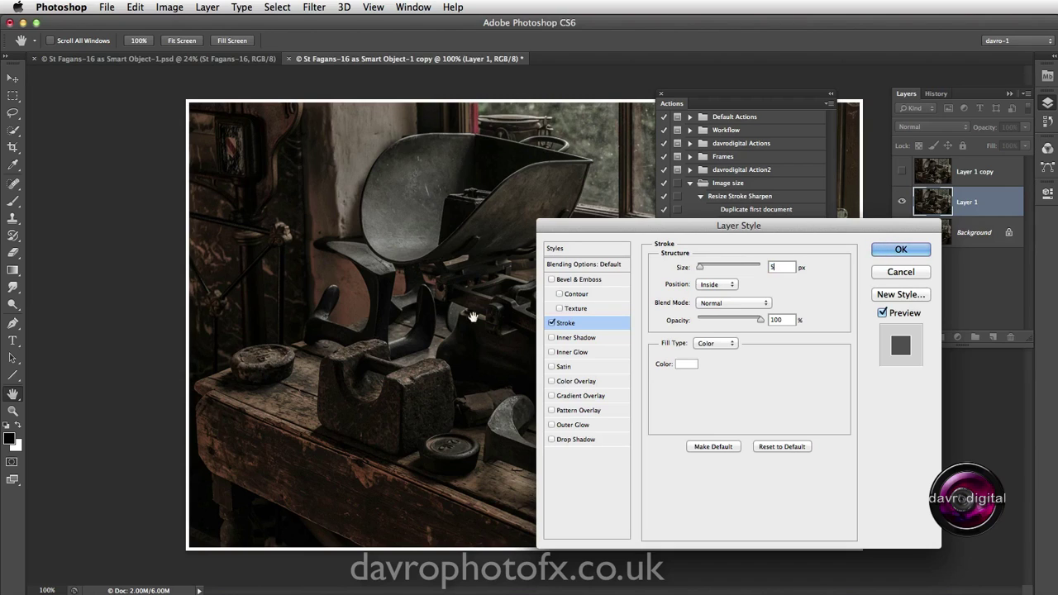
click(685, 364)
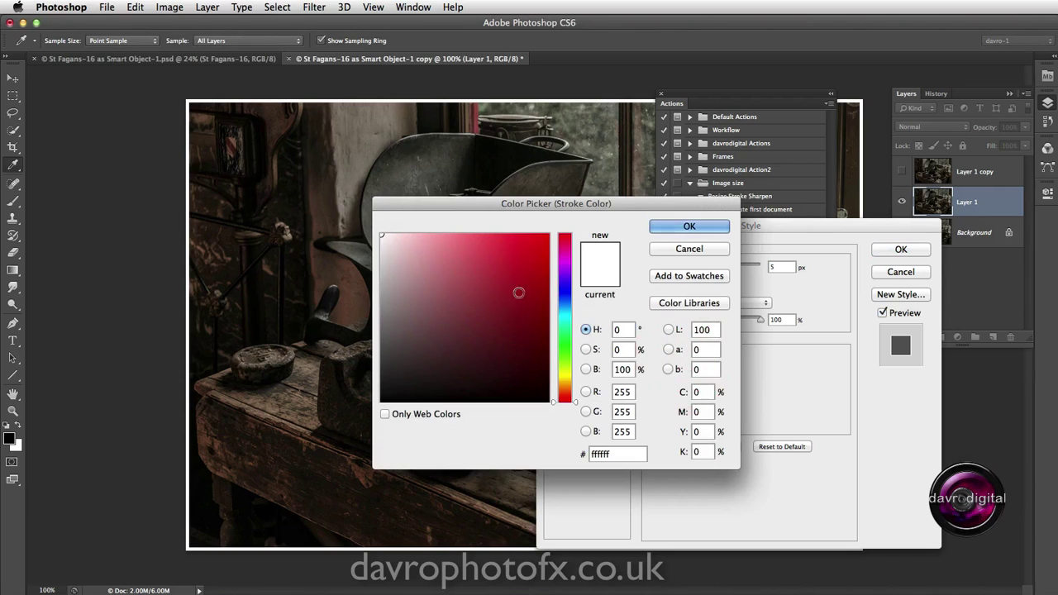
click(675, 250)
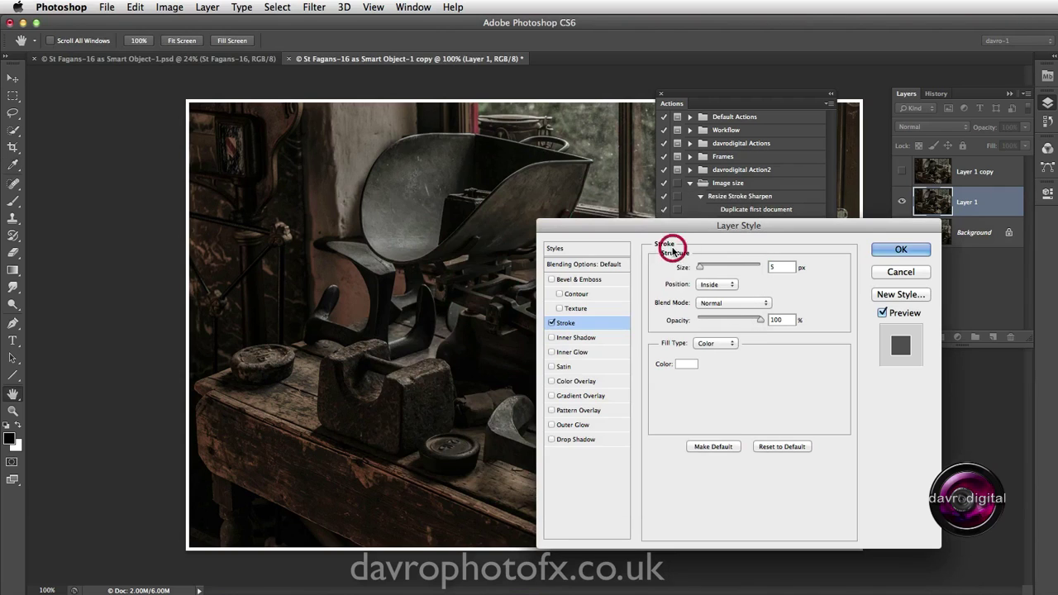
click(899, 250)
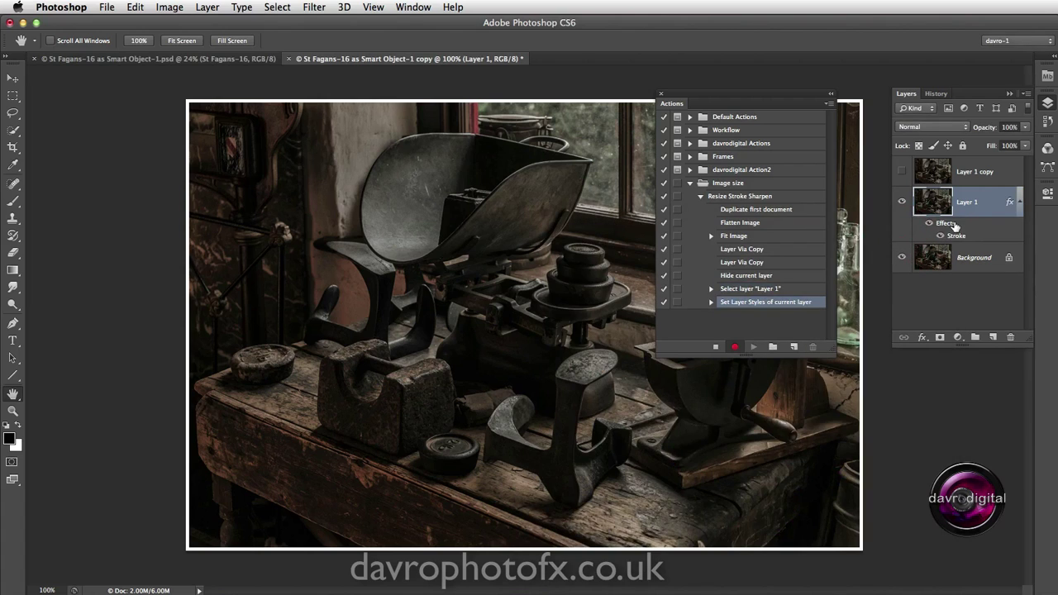
Step: Show Layer 1 copy and apply Smart Sharpen to it with 63% amount, 1.0 px radius, Lens Blur removal and More Accurate on
click(975, 174)
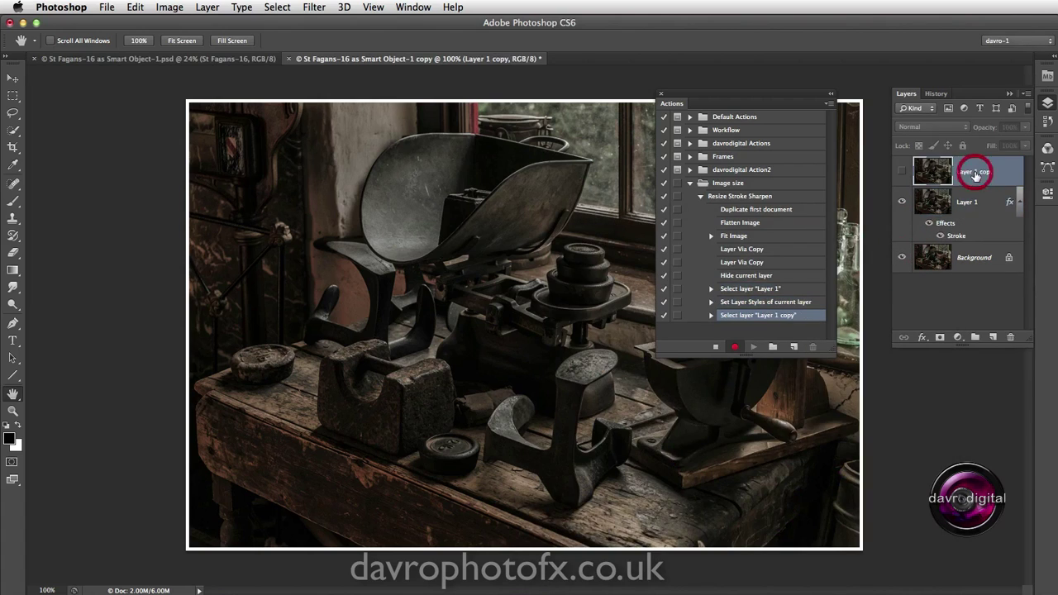
click(902, 172)
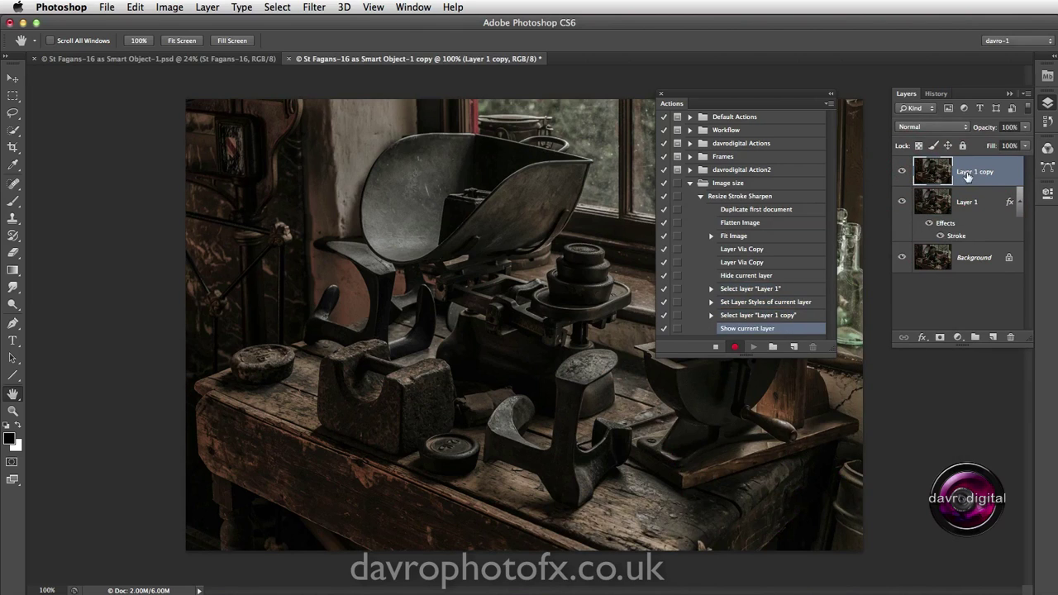
click(314, 9)
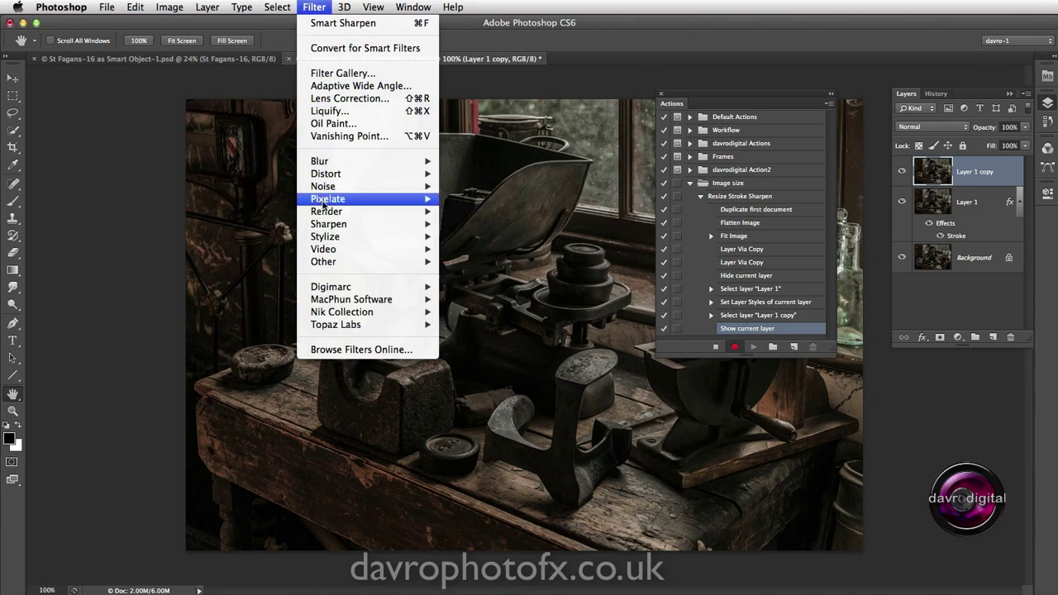
mouse_move(330, 224)
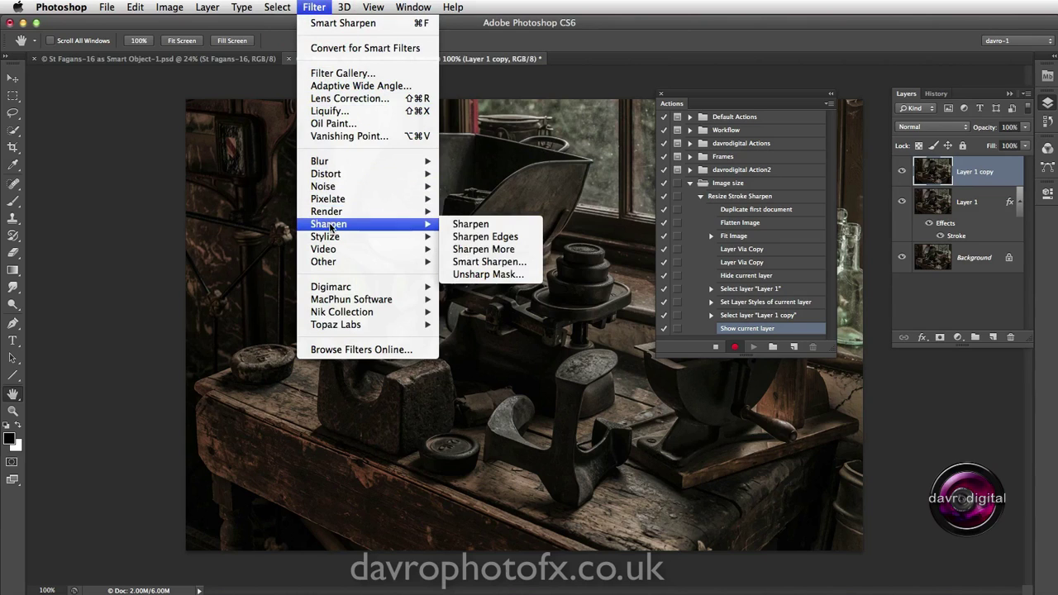
click(523, 262)
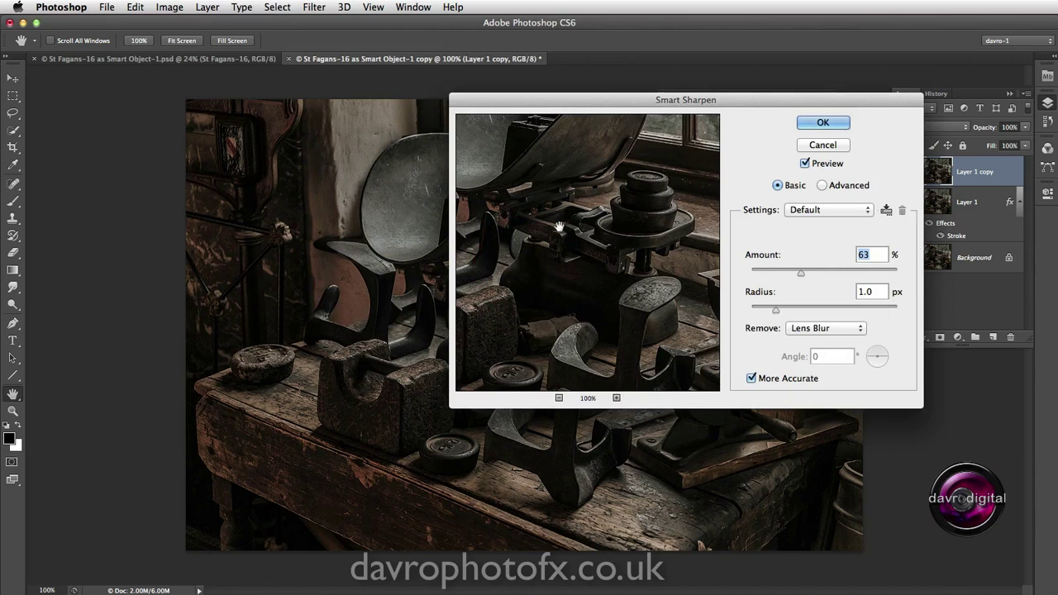
drag(586, 293, 651, 275)
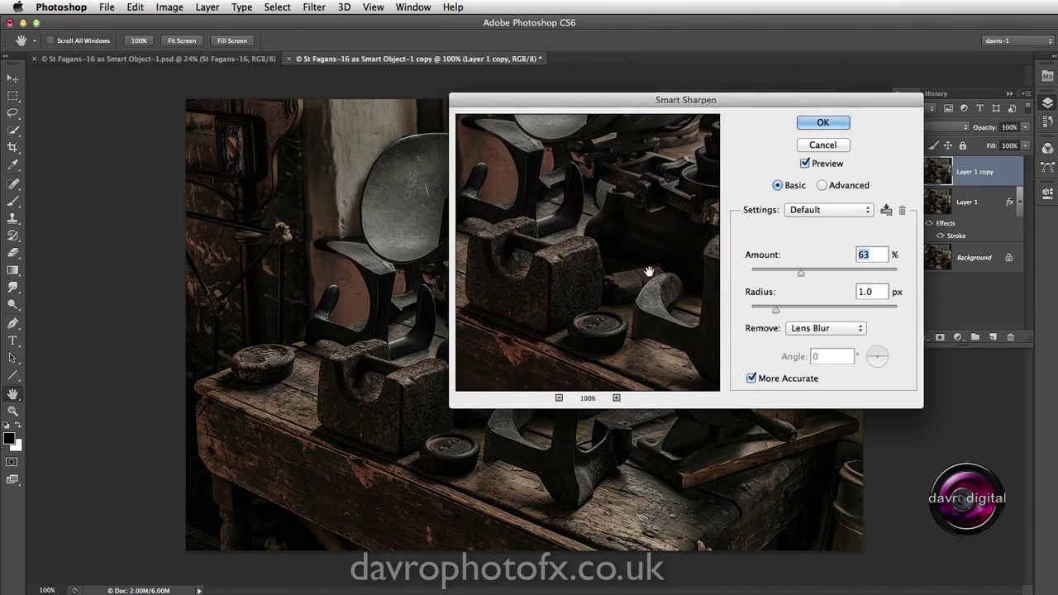
click(652, 271)
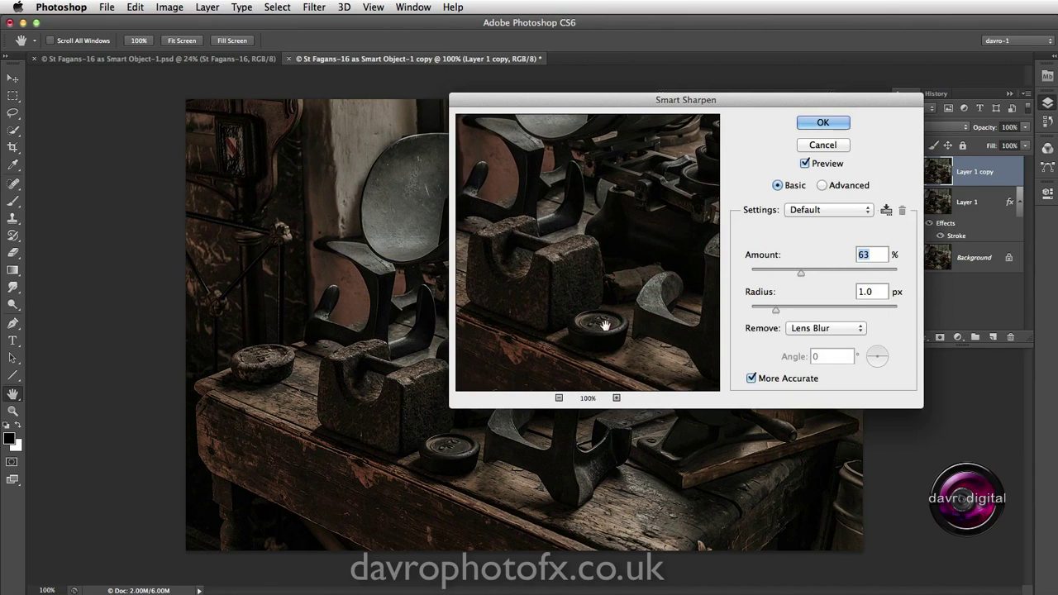
click(603, 322)
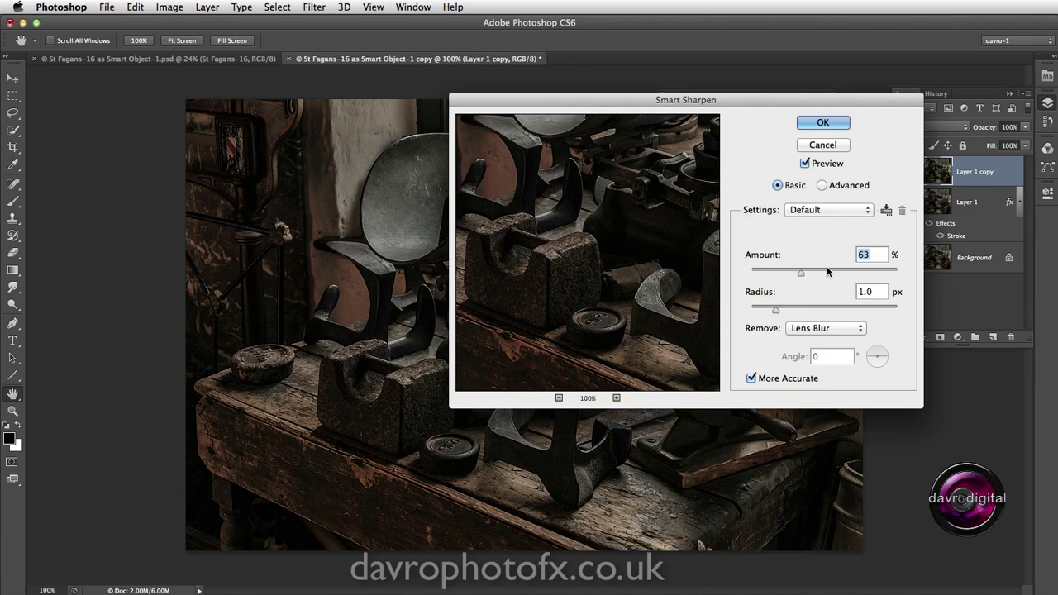
click(631, 286)
click(600, 313)
click(817, 330)
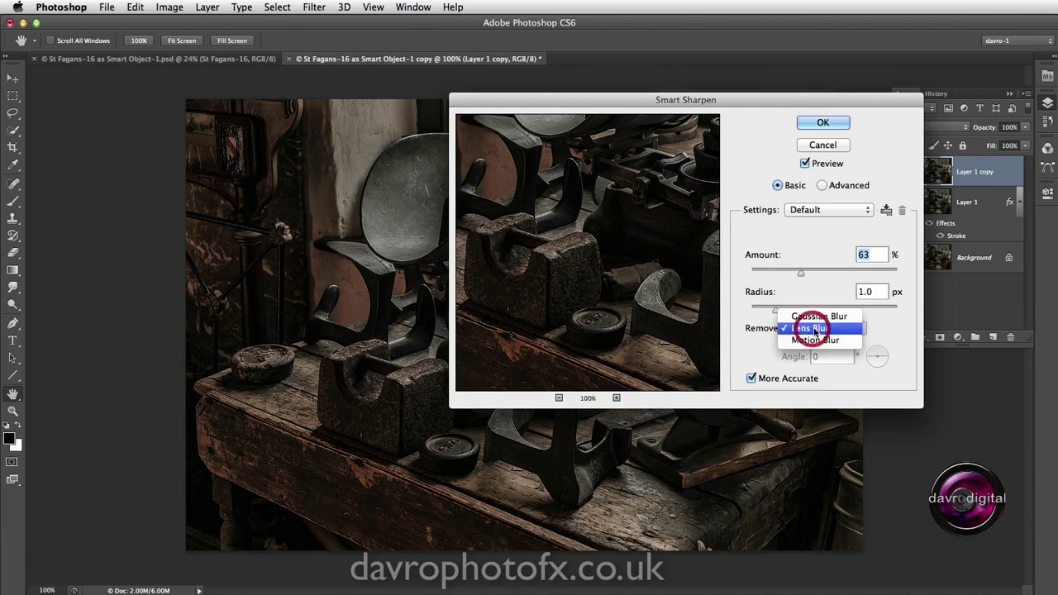
click(817, 329)
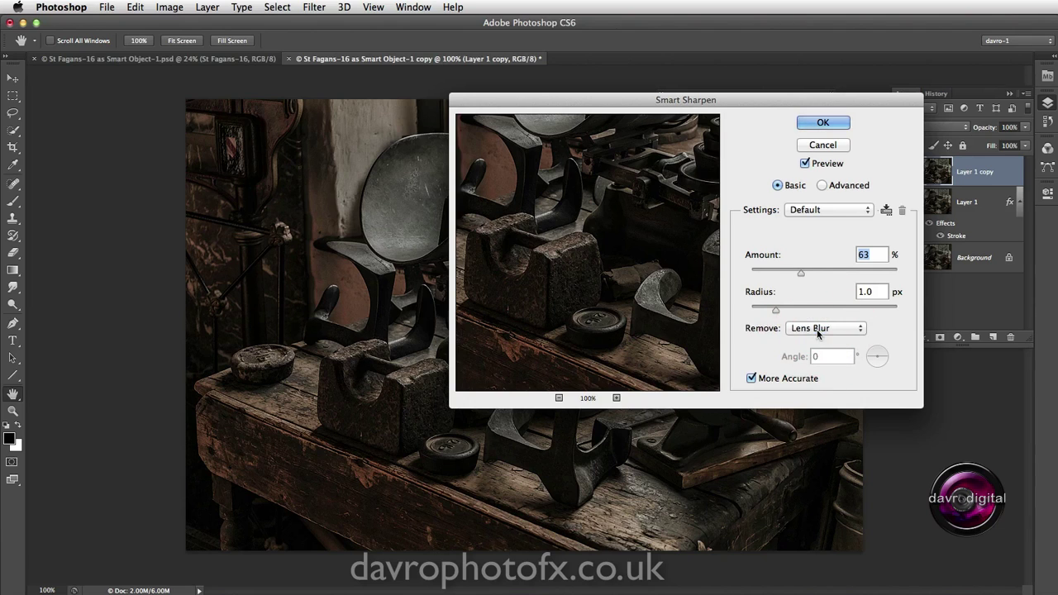
click(753, 379)
click(753, 379)
click(824, 122)
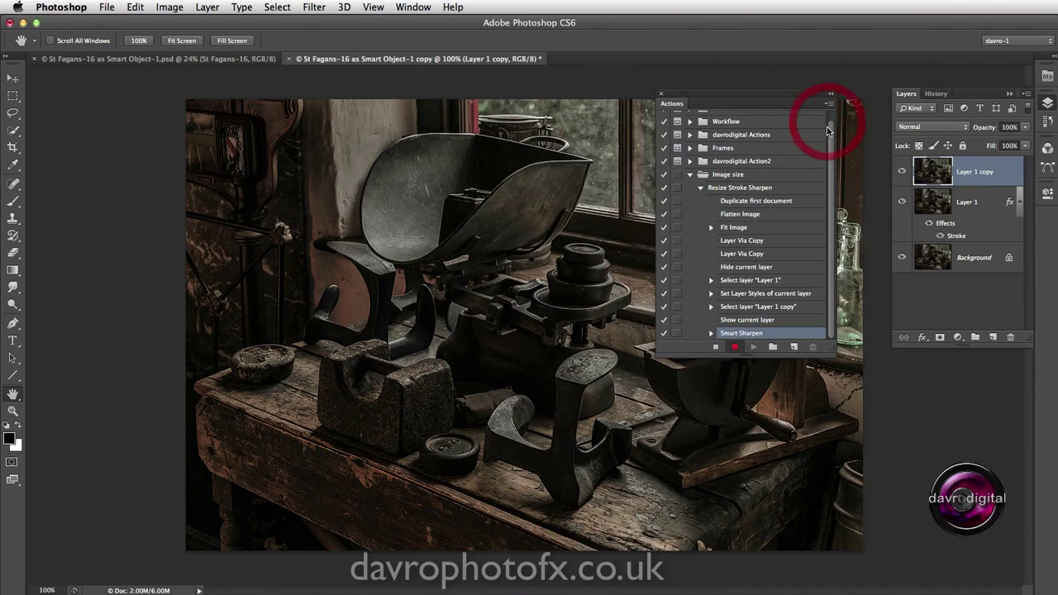
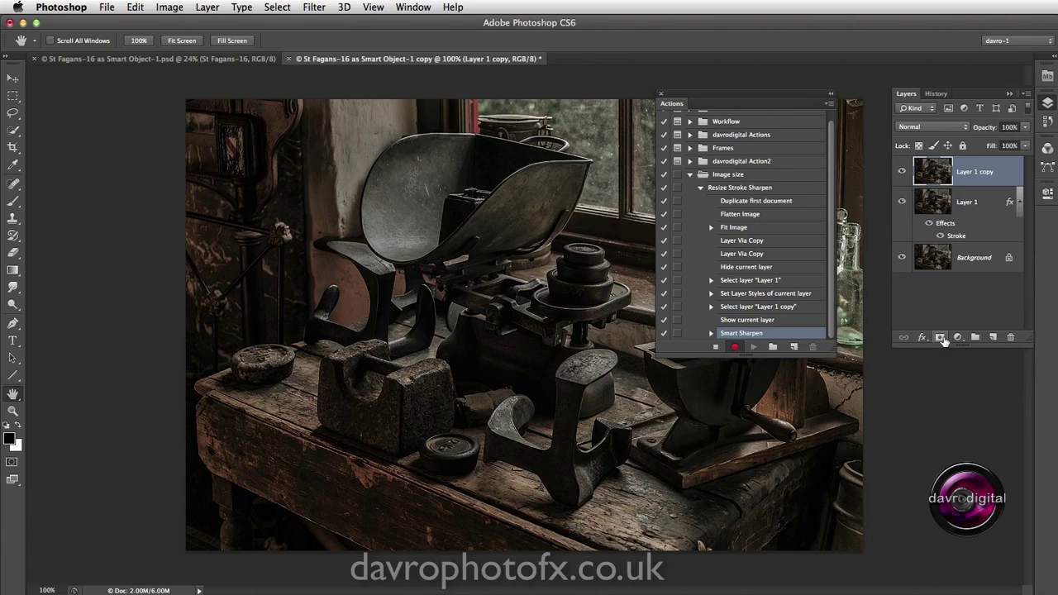
Step: Add a layer mask to Layer 1 copy, inverted to black, and stop recording the action
click(939, 338)
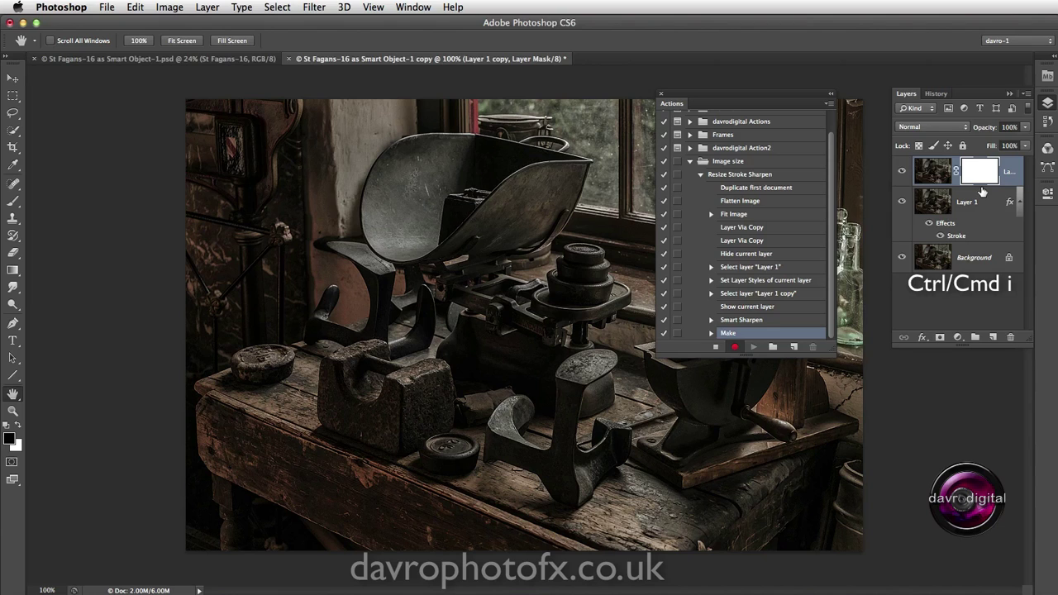
key(super+i)
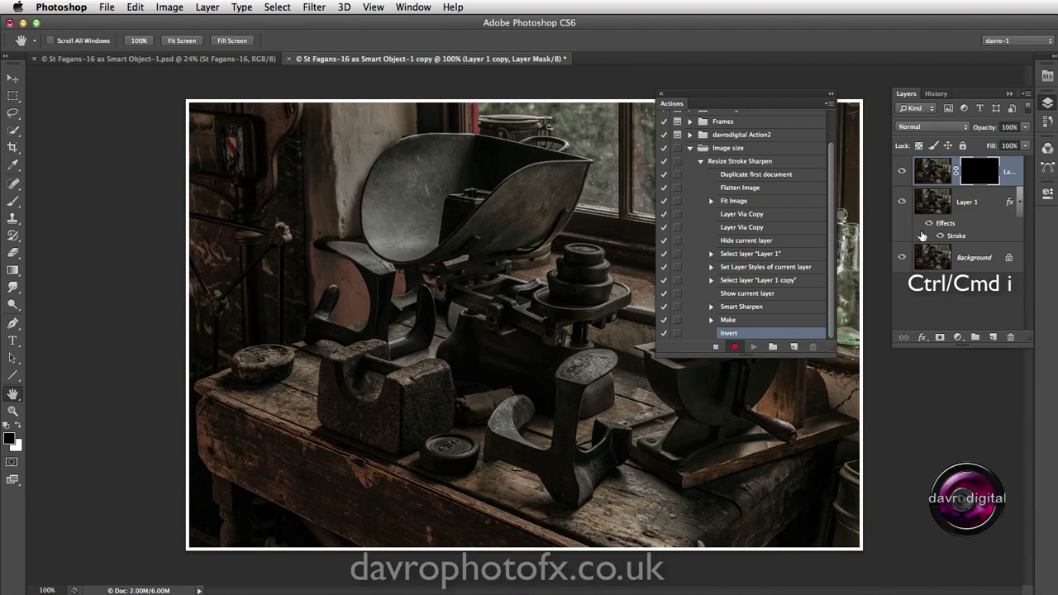
click(716, 347)
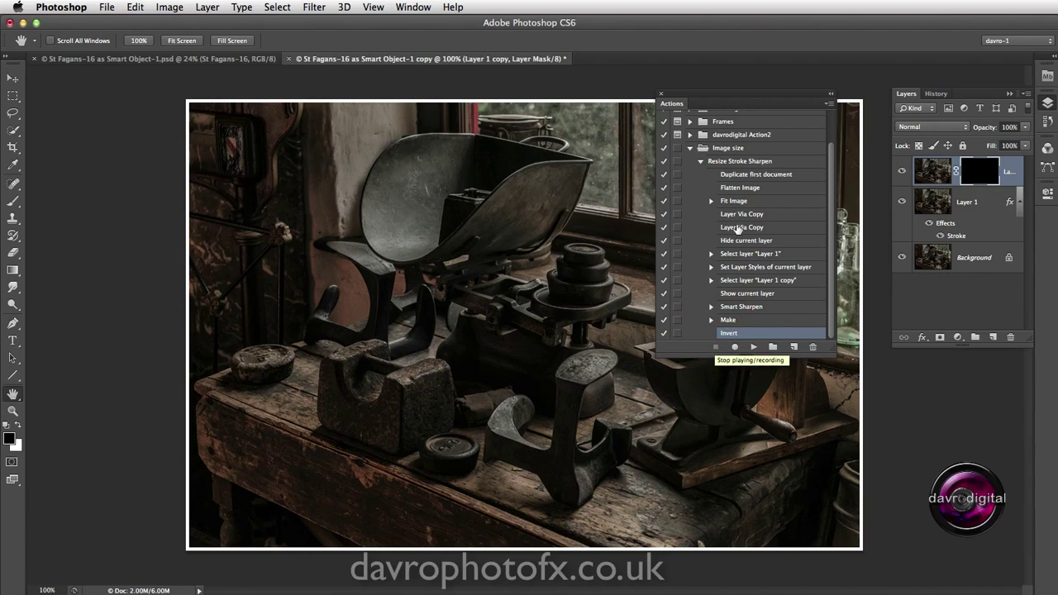
Step: Move and widen the floating list of actions, and turn on the dialog toggle for the Duplicate first document command
drag(752, 98, 495, 167)
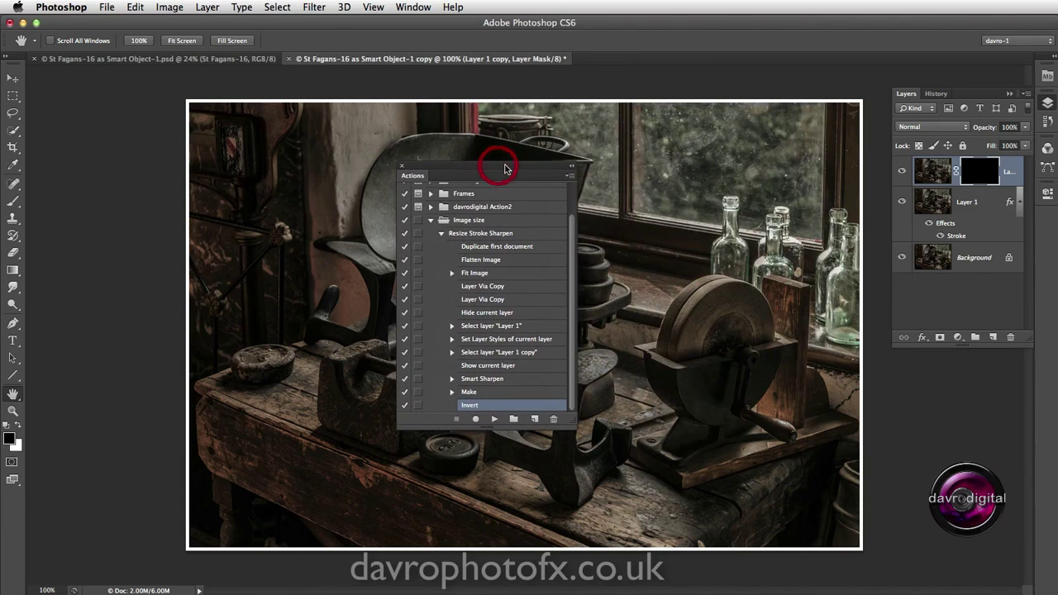
drag(572, 426, 600, 431)
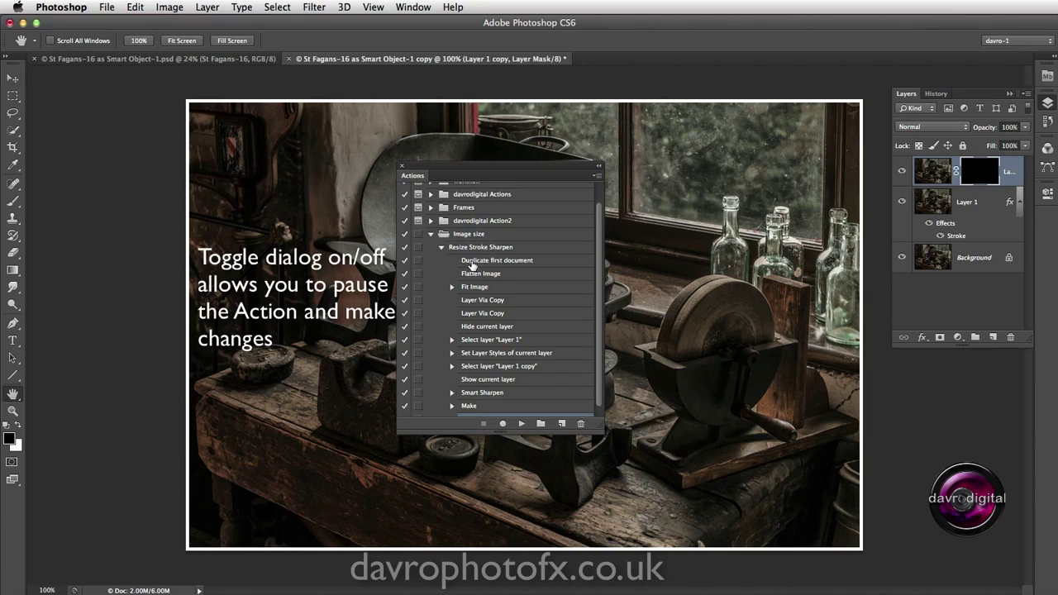
click(418, 261)
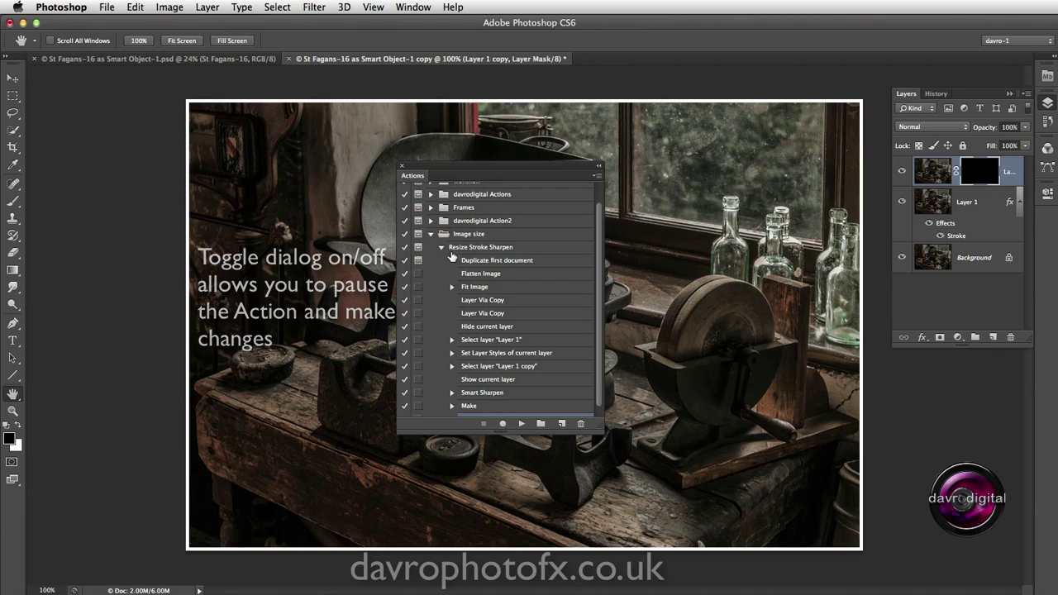
click(442, 249)
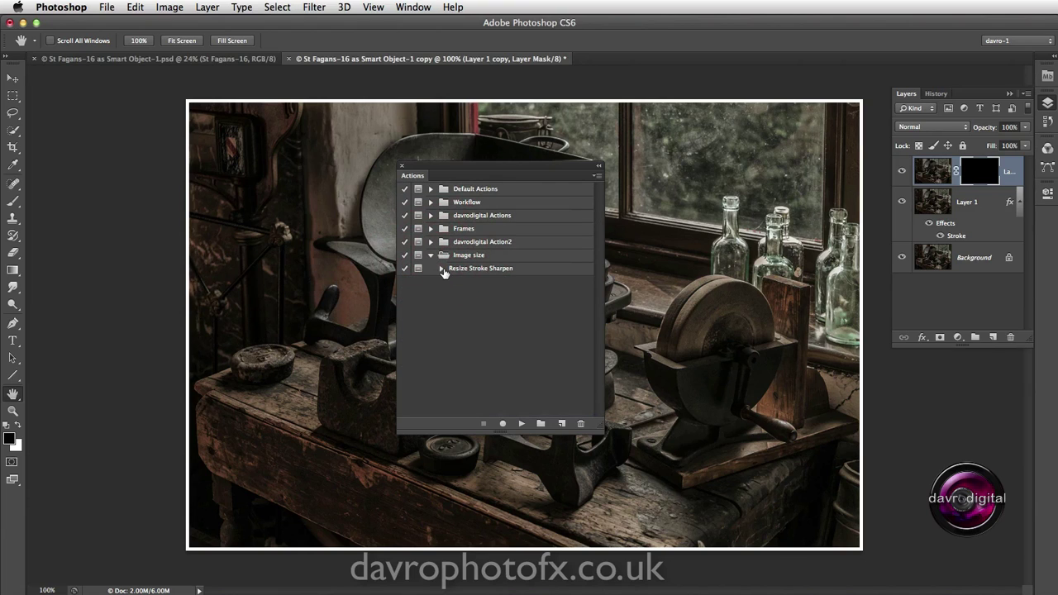
click(430, 255)
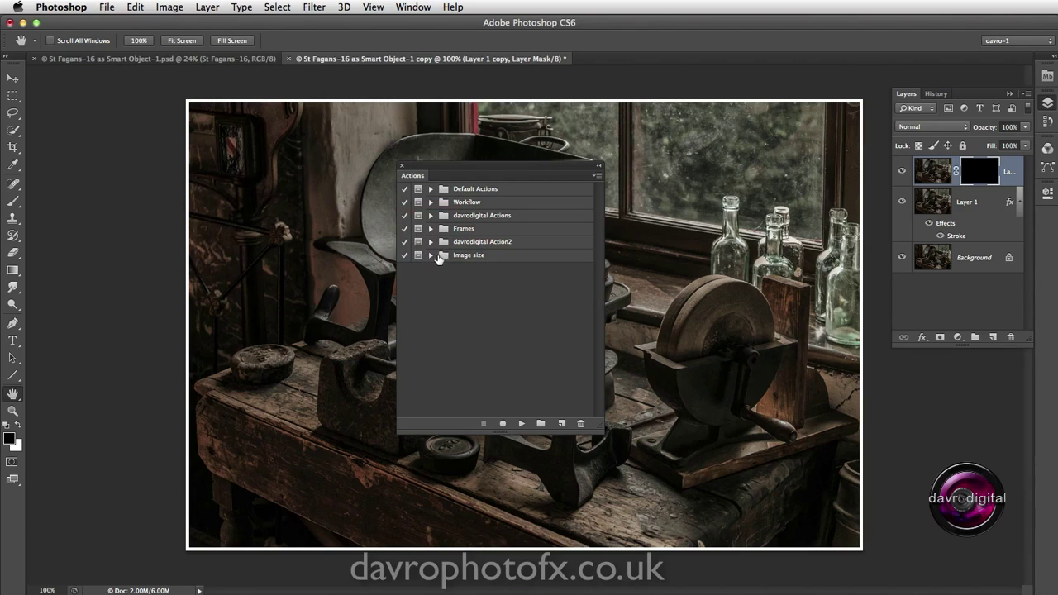
click(429, 254)
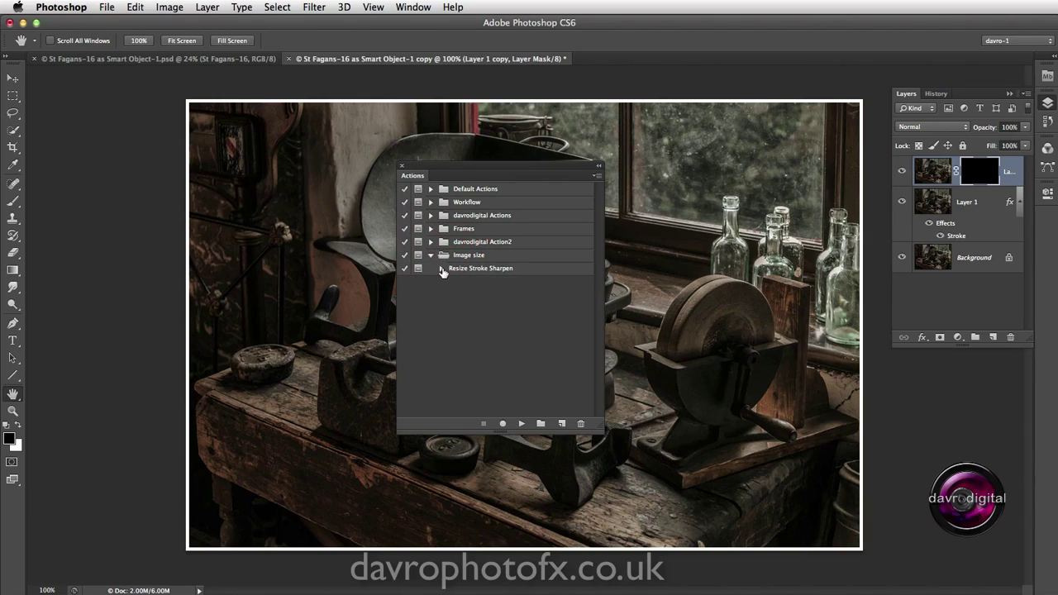
click(441, 268)
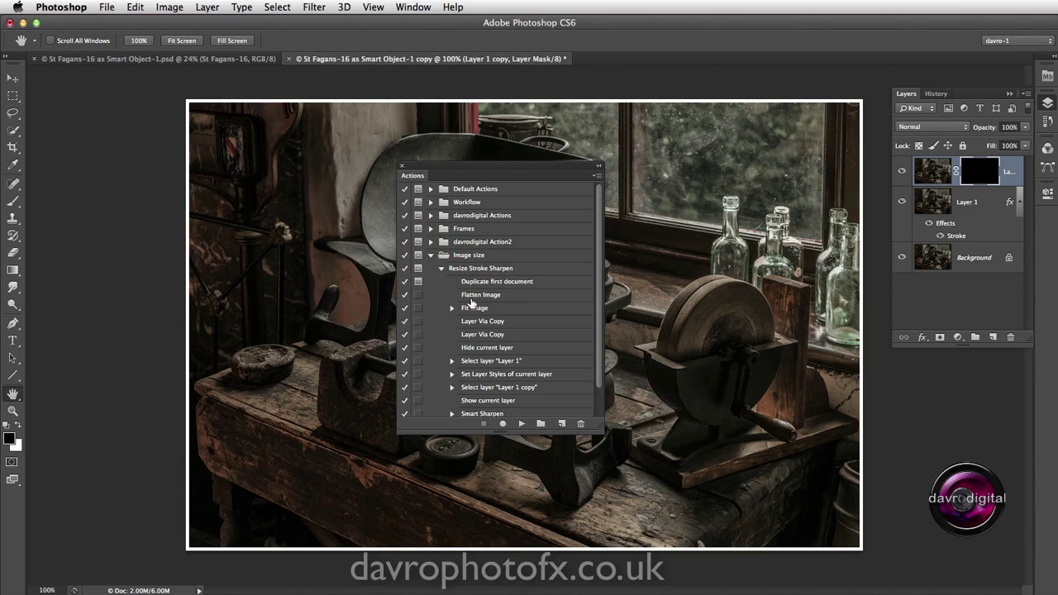
Step: Check the recorded settings of the Fit Image command and turn on its dialog toggle
click(452, 308)
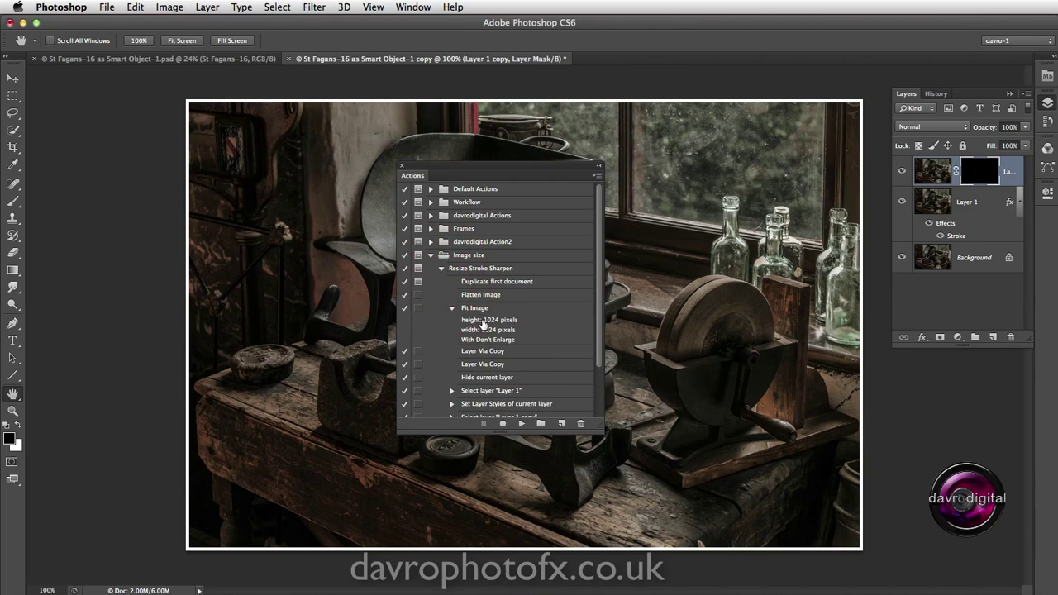
click(453, 309)
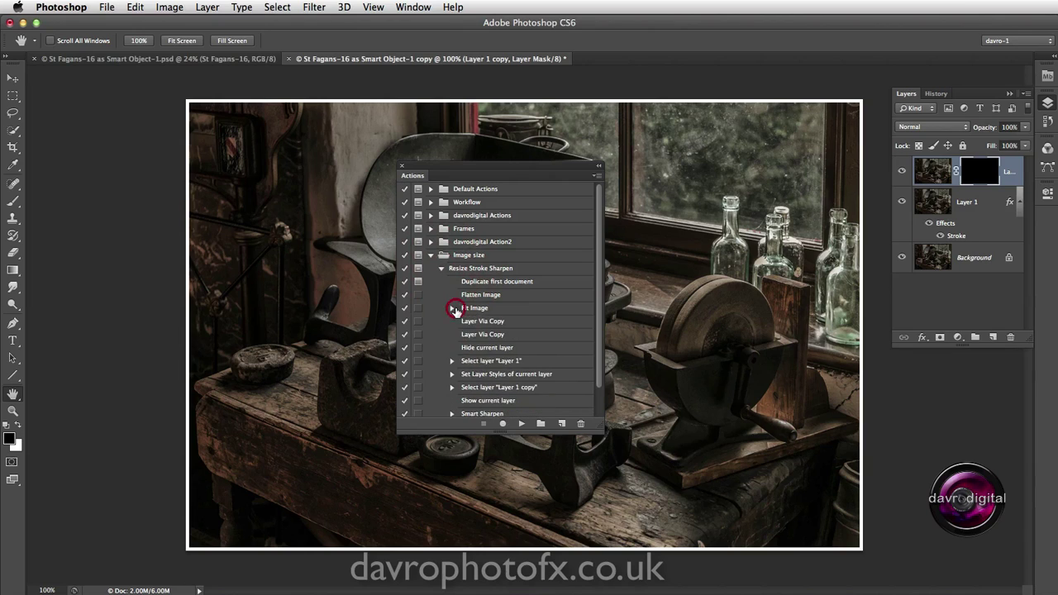
click(418, 308)
Step: Expand the recorded settings of the Set Layer Styles of current layer command and turn on its dialog toggle
click(452, 374)
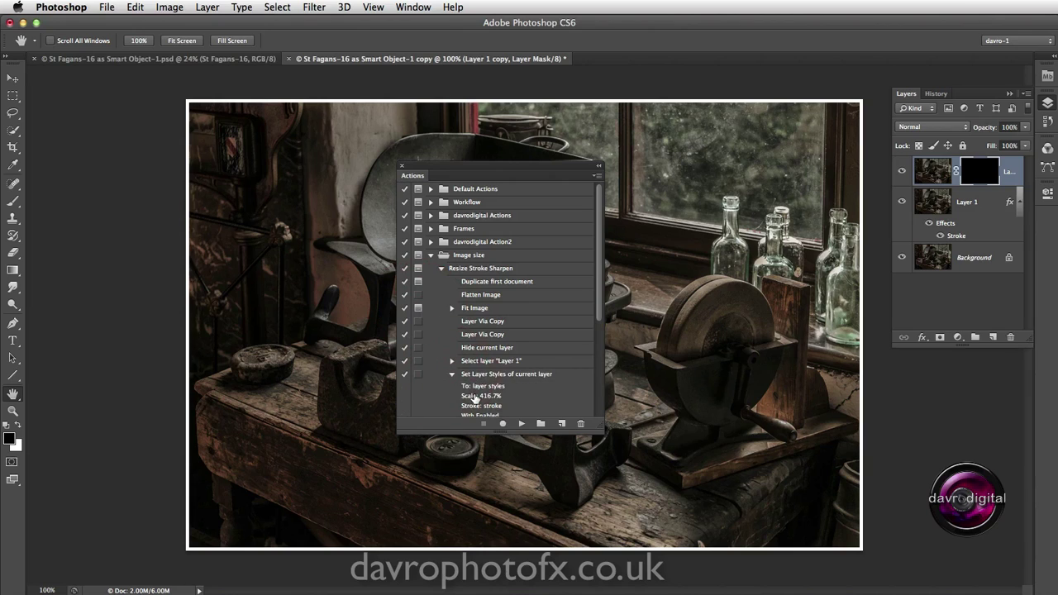
scroll(476, 386, down, 4)
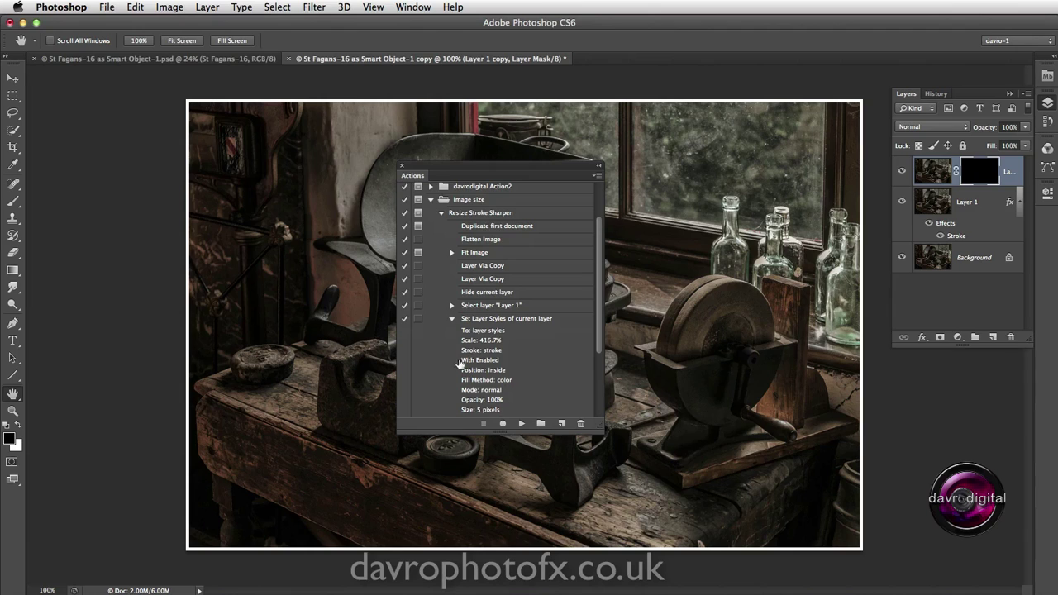
click(419, 321)
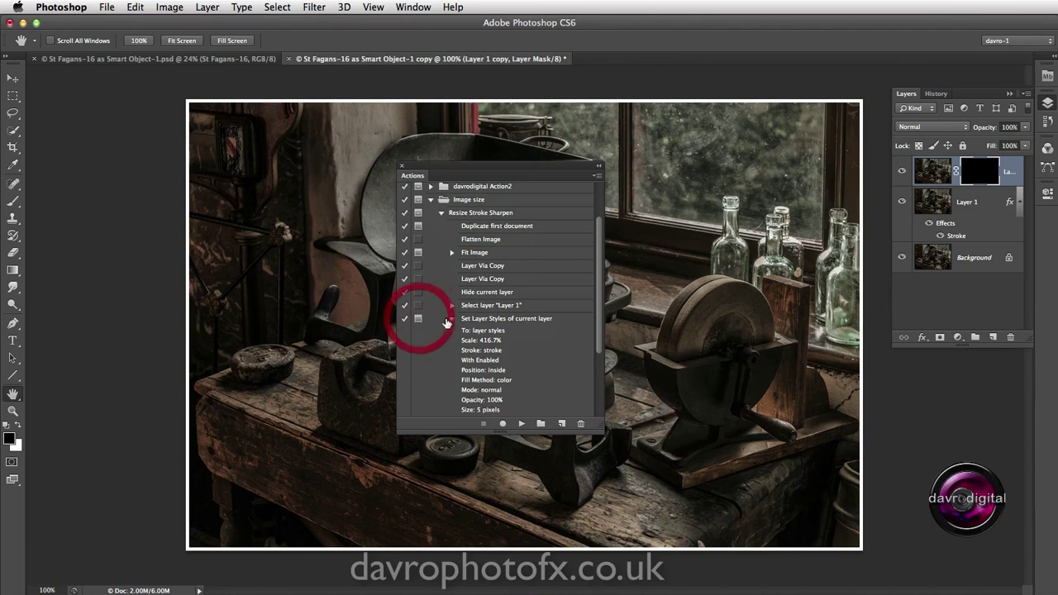
Step: Collapse the recorded layer style settings and turn on the dialog toggle for the Smart Sharpen command
click(452, 318)
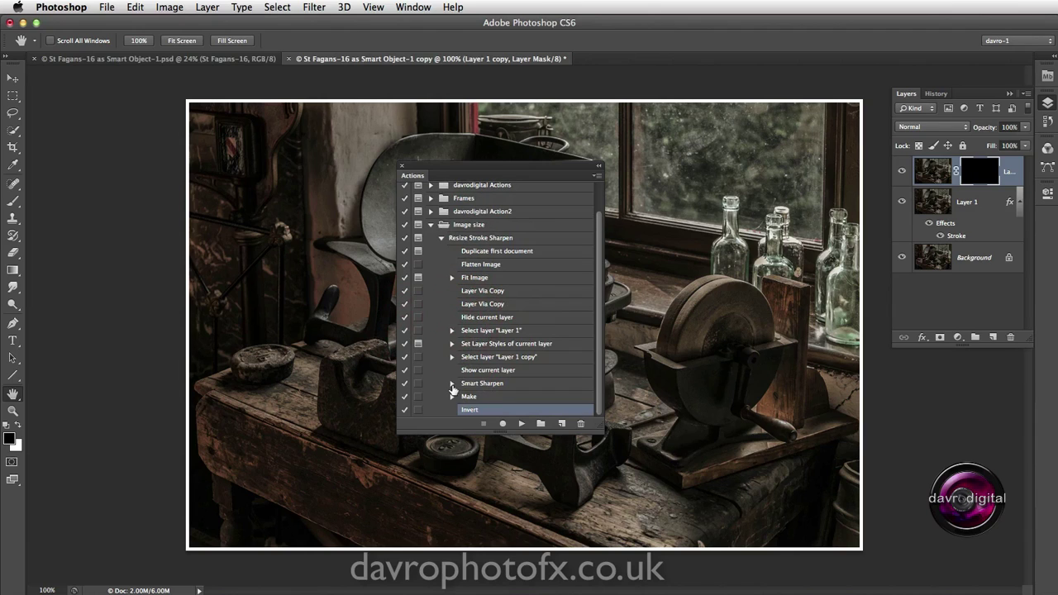
click(419, 386)
Step: Play the Resize Stroke Sharpen action on the original St Fagans-16 as Smart Object-1.psd document, naming the duplicate St Fagans
click(218, 60)
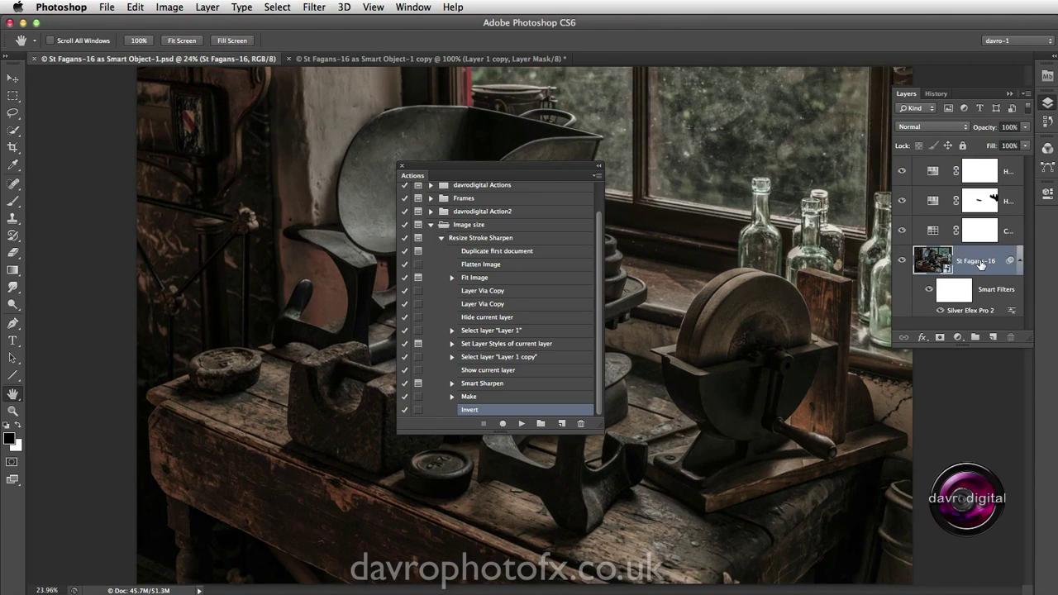
click(472, 237)
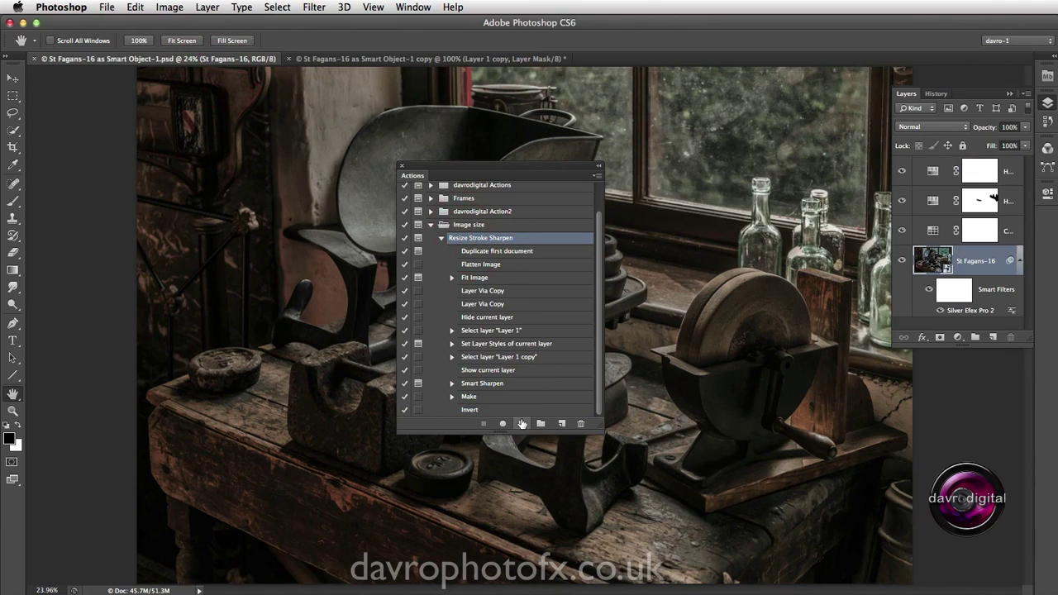
click(522, 423)
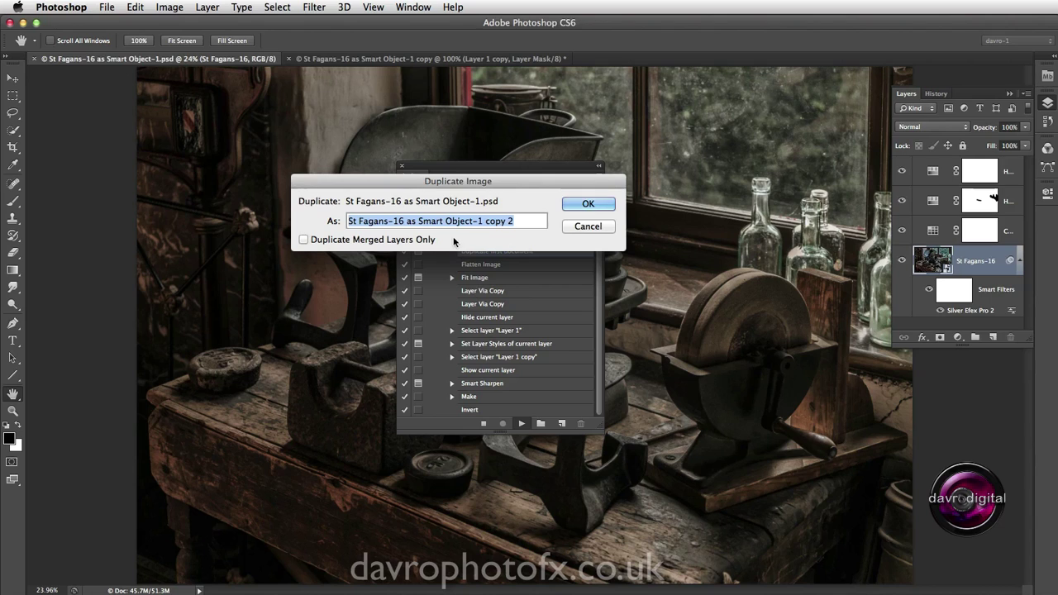
triple_click(410, 221)
drag(528, 221, 391, 220)
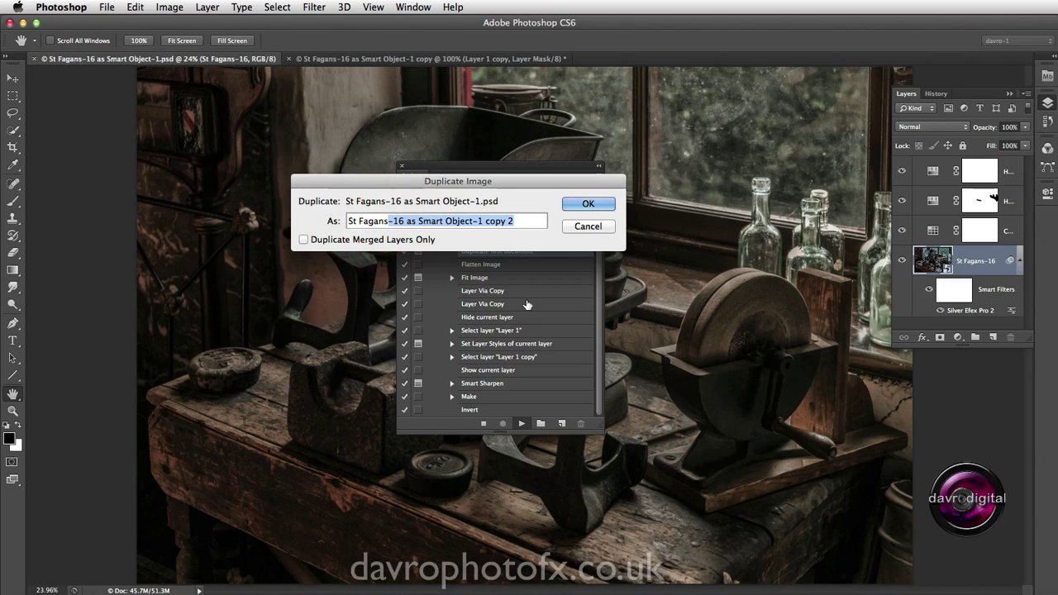
key(BackSpace)
click(593, 205)
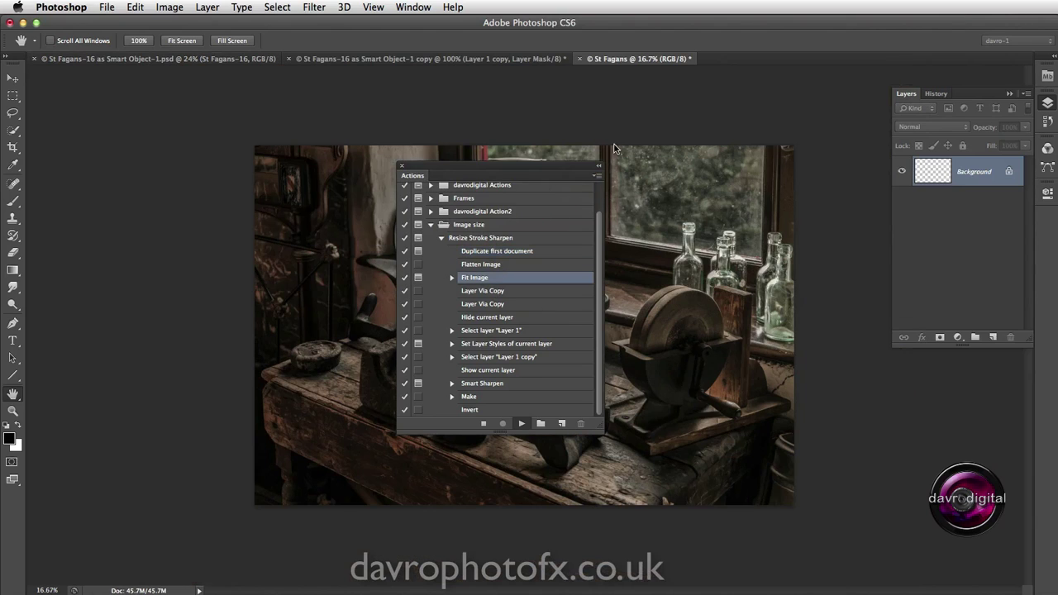
Step: Set the Fit Image constraints to 2500 pixels for both width and height and accept them
drag(819, 430, 411, 246)
click(455, 246)
text(25)
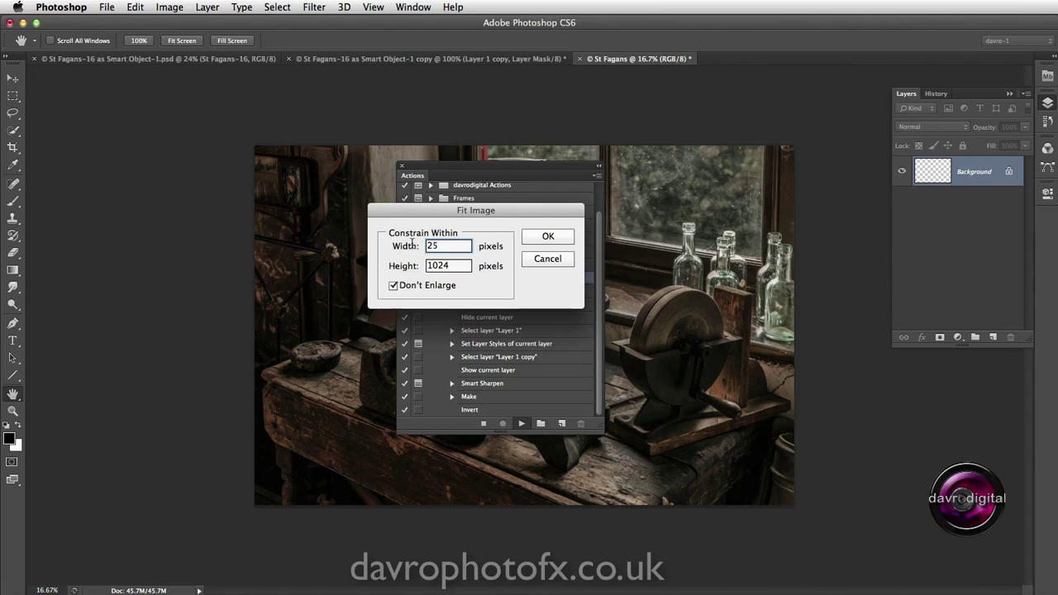
text(00)
key(Tab)
text(2)
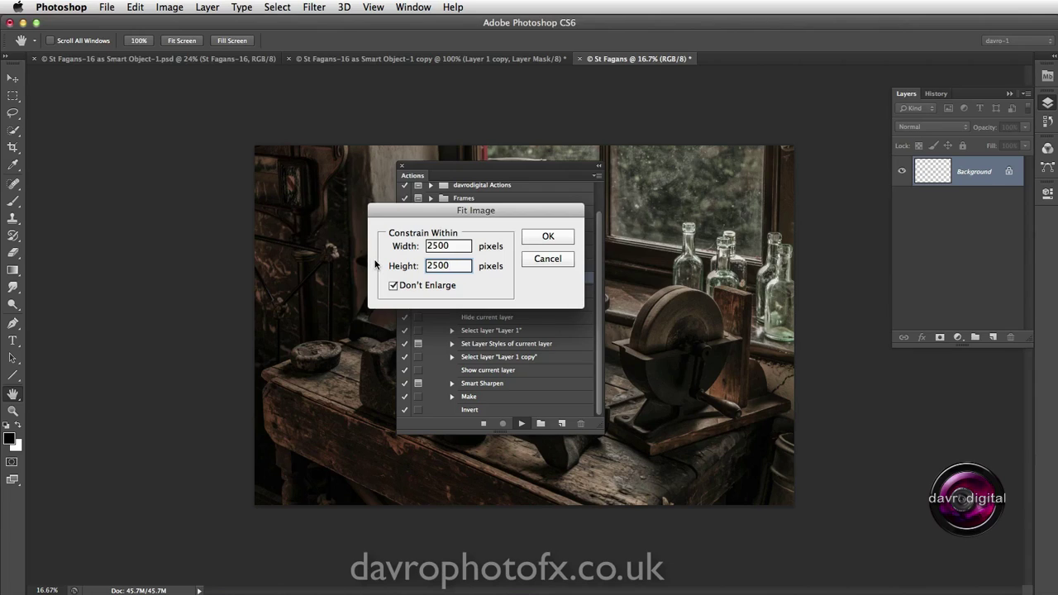
click(548, 238)
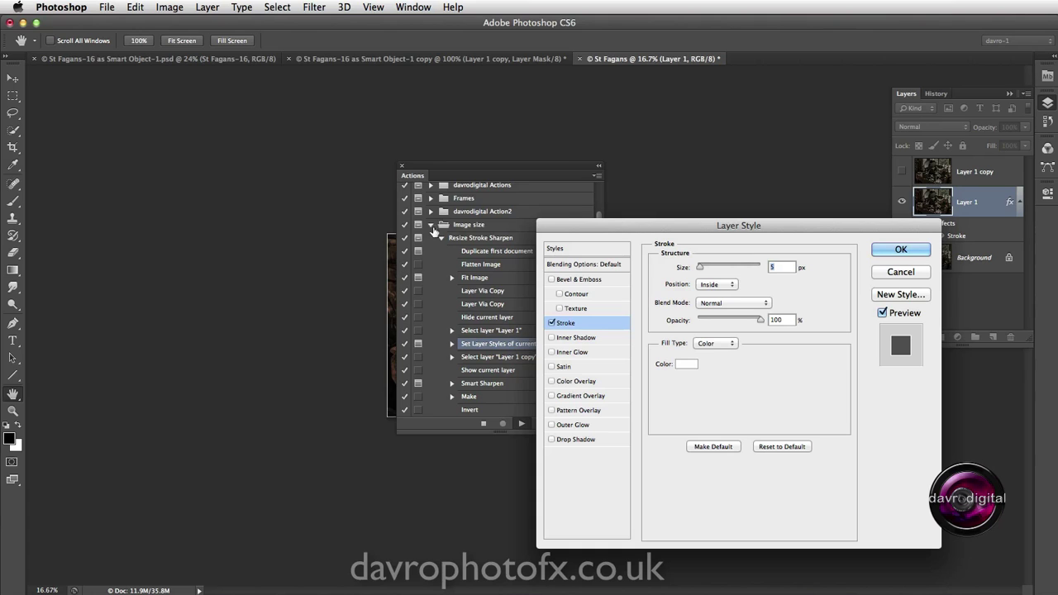
Step: Move the list of actions clear of the image and set the Layer 1 stroke size to 12 px
drag(483, 170, 126, 157)
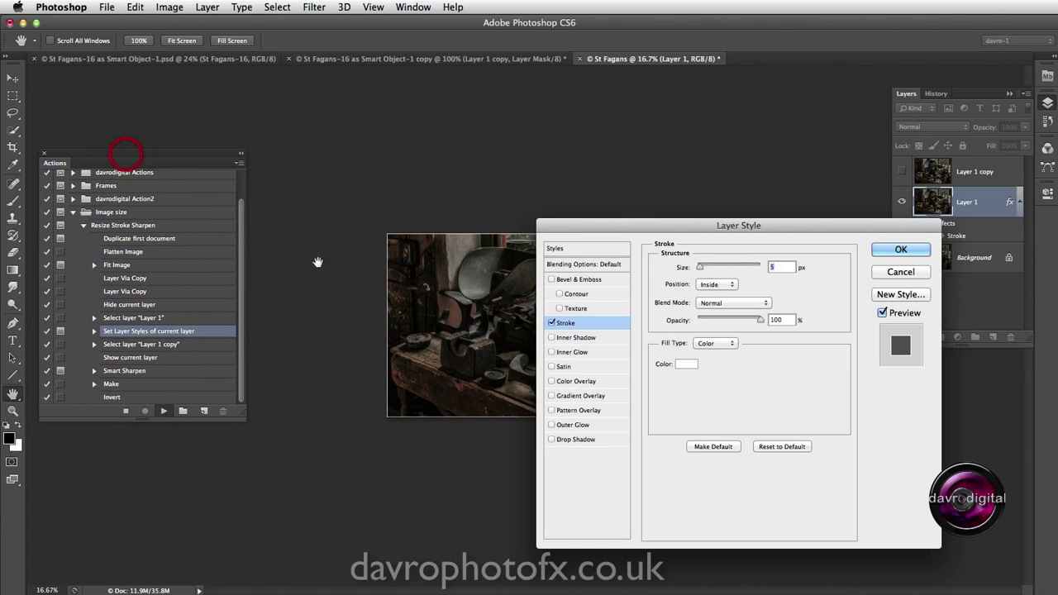
key(super+plus)
key(super+plus)
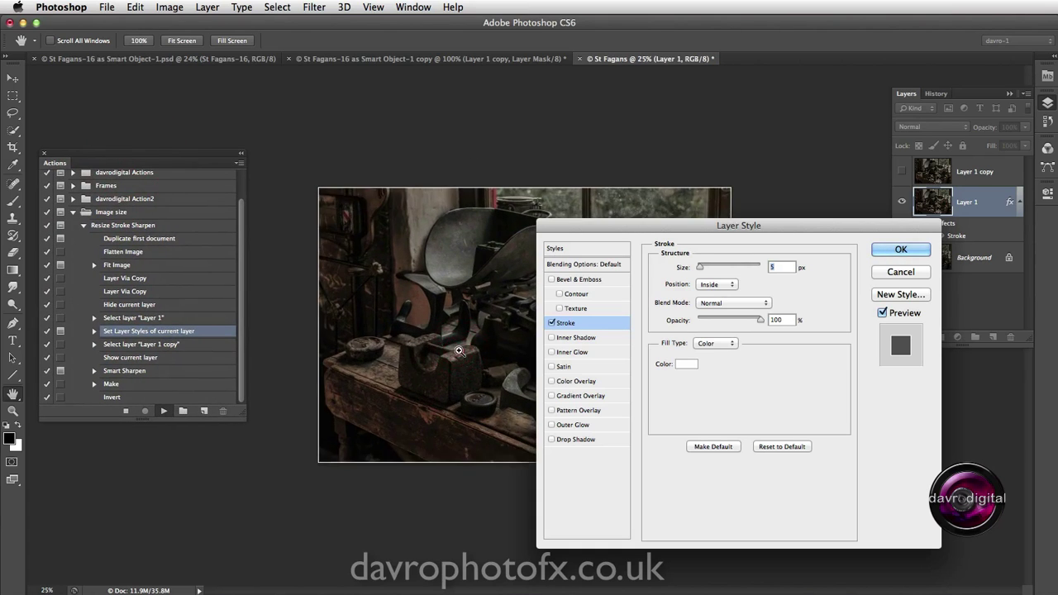
click(458, 351)
drag(377, 314, 484, 371)
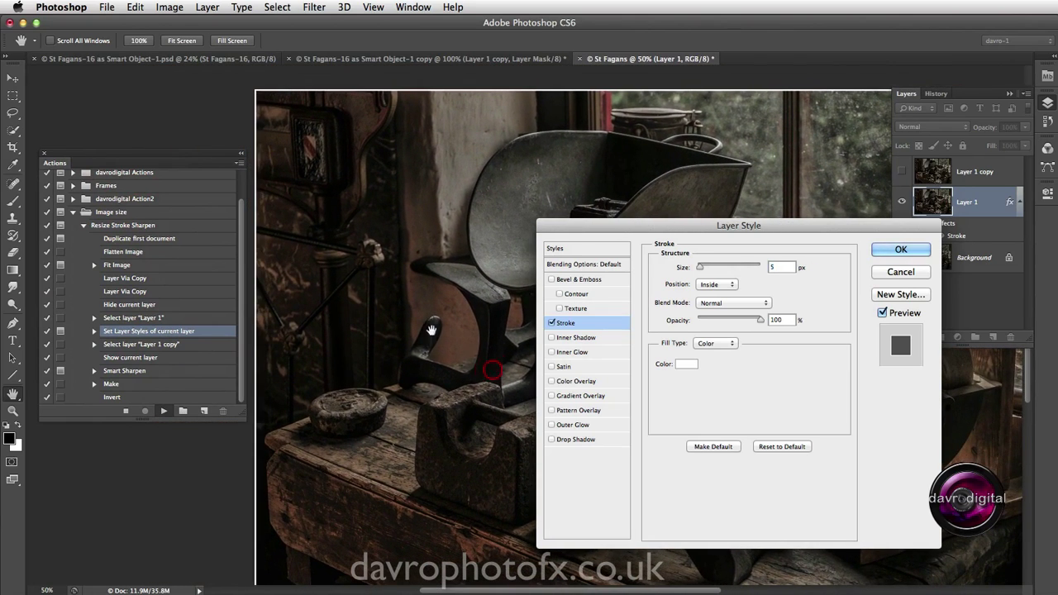
click(769, 266)
text(12)
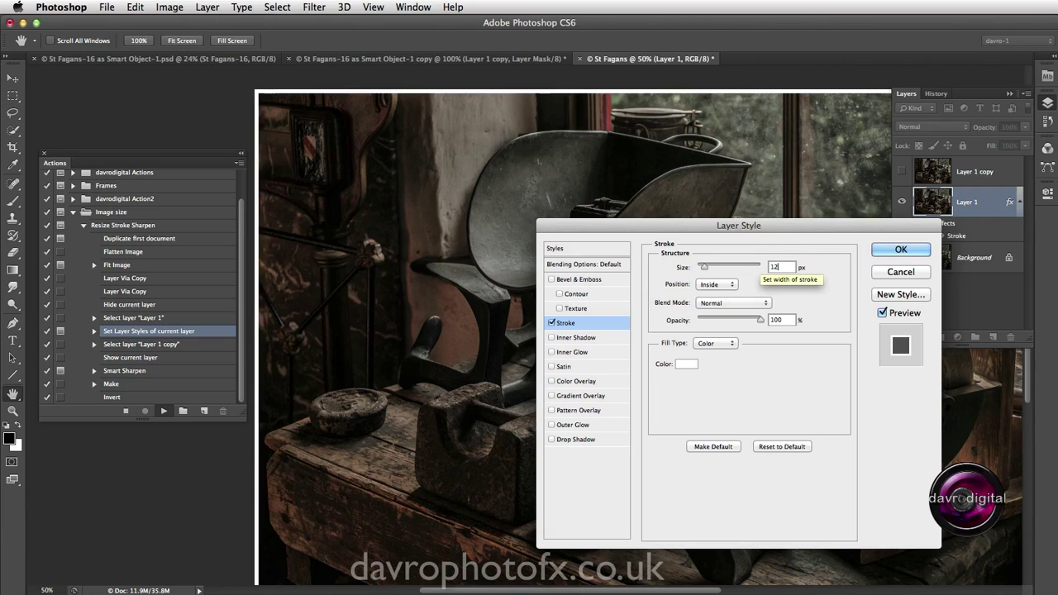
key(Return)
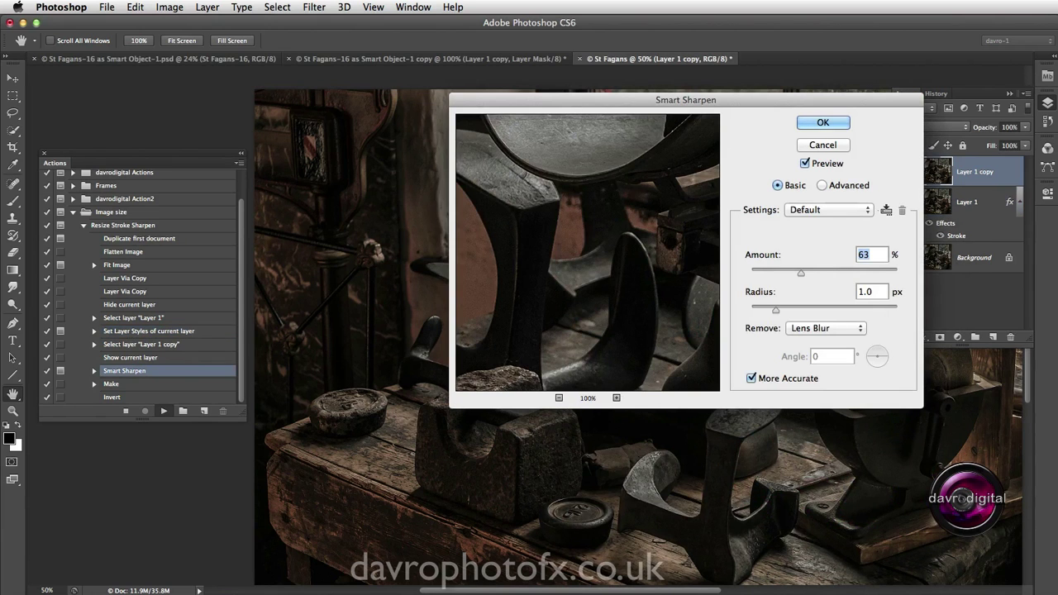
Step: Set the Smart Sharpen amount to 72%, checking the effect on the round weight, and apply the filter
drag(637, 323, 581, 213)
click(582, 210)
drag(569, 257, 606, 302)
click(606, 302)
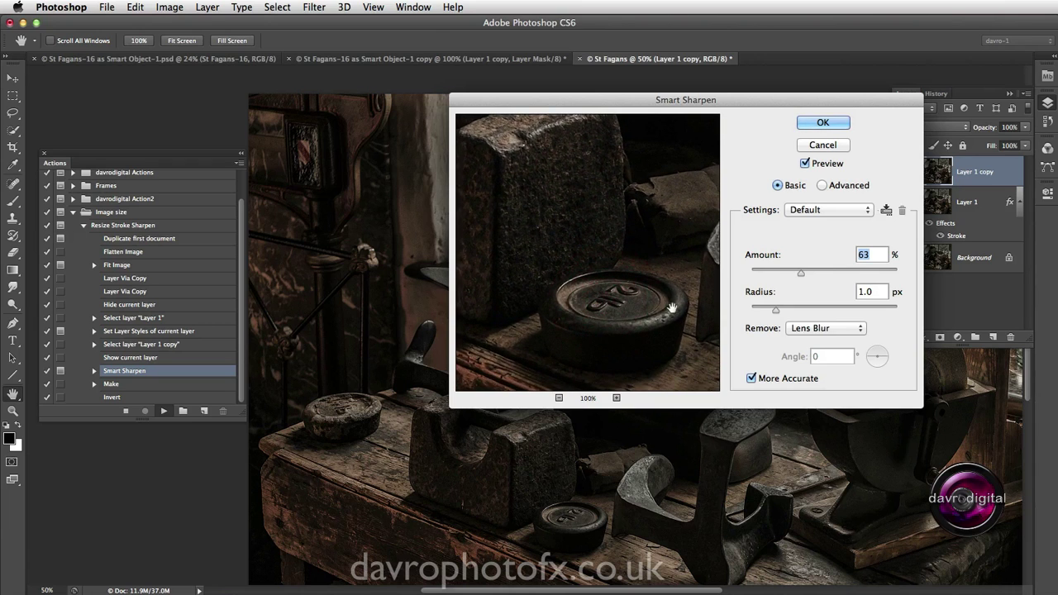
drag(800, 271, 809, 274)
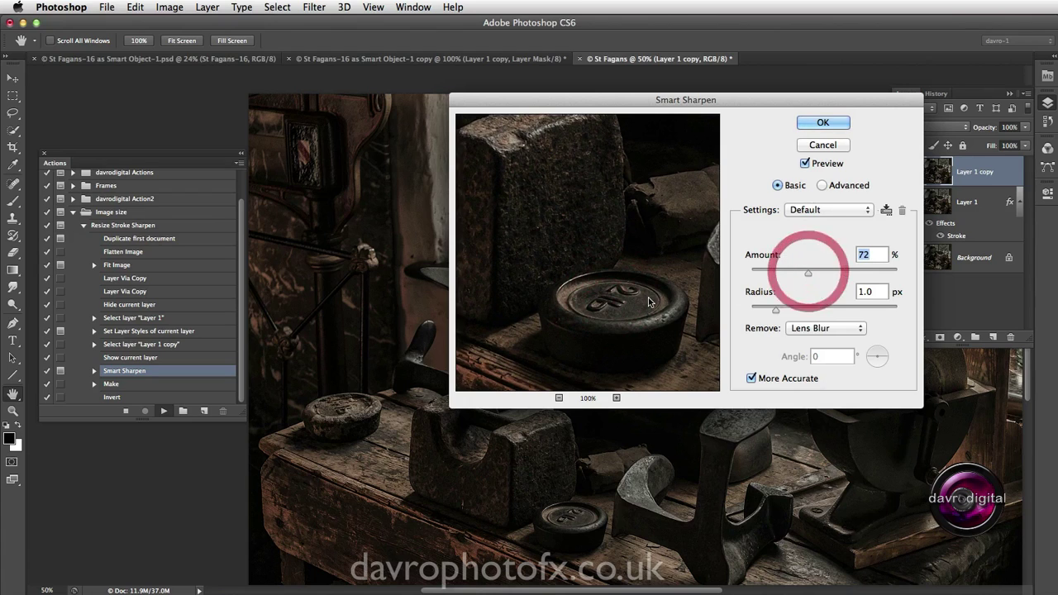
click(647, 298)
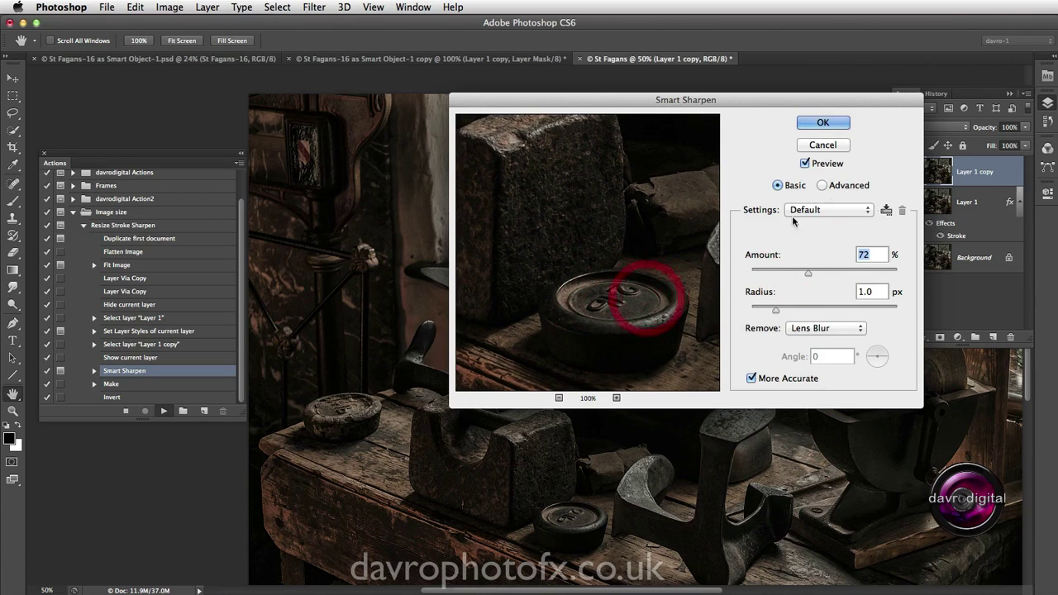
click(823, 123)
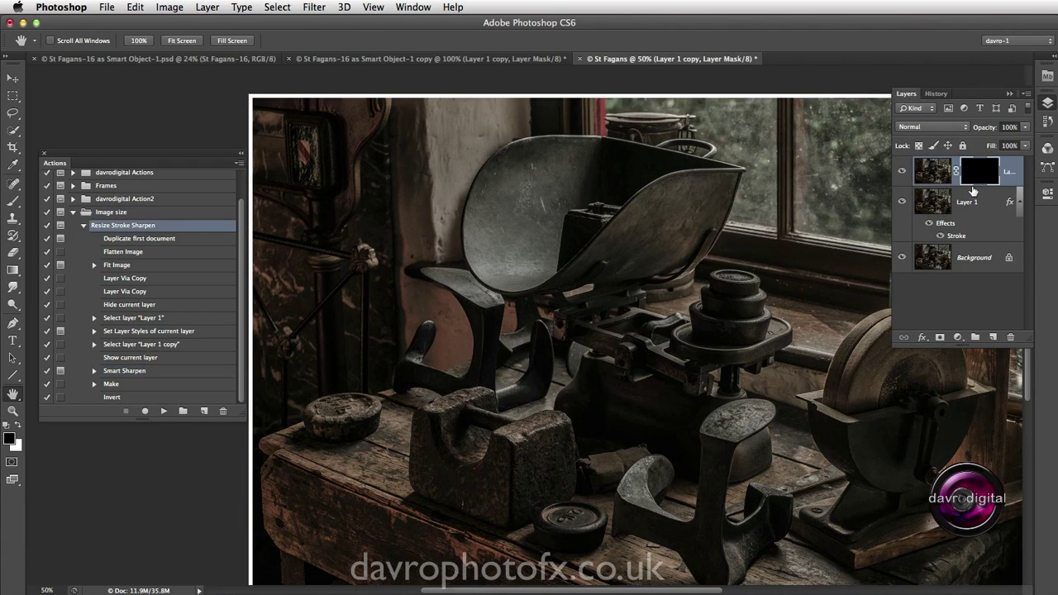
Step: Check the resized document's pixel dimensions and resolution in Image Size, leaving them as they are
key(super+0)
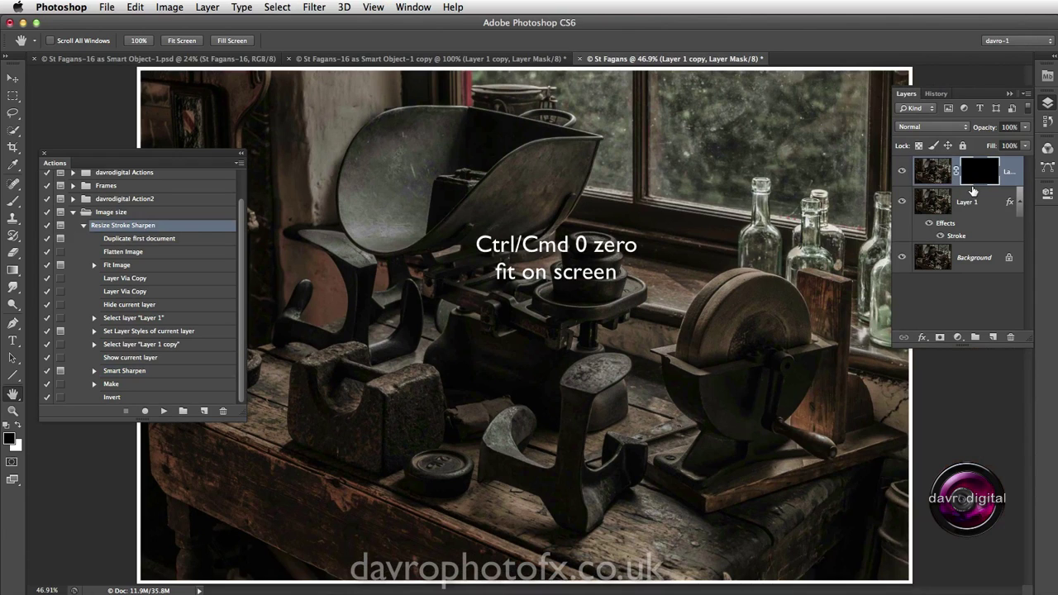
click(169, 7)
click(188, 124)
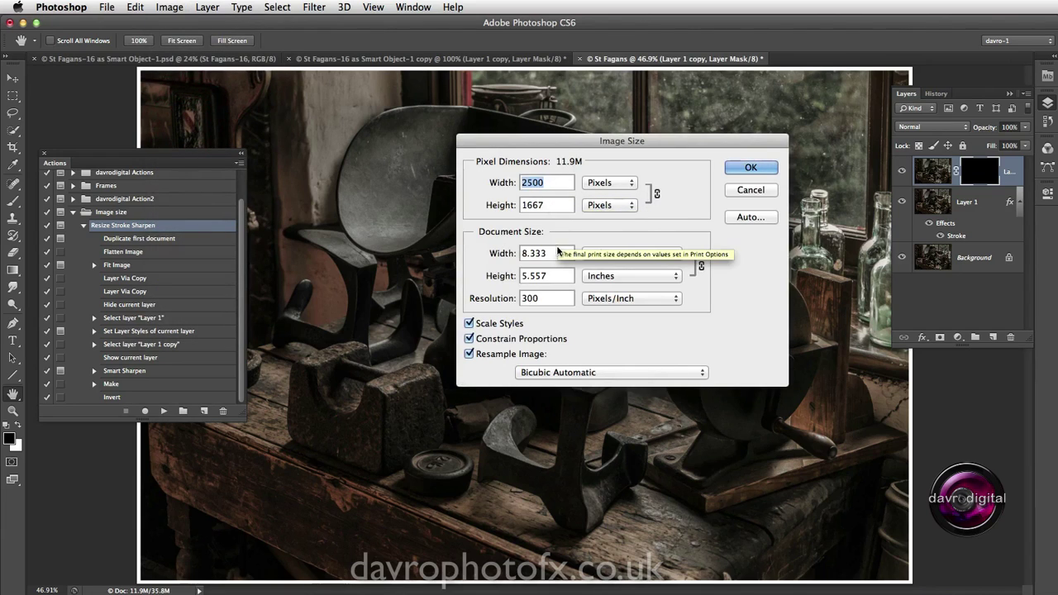
drag(554, 300, 517, 299)
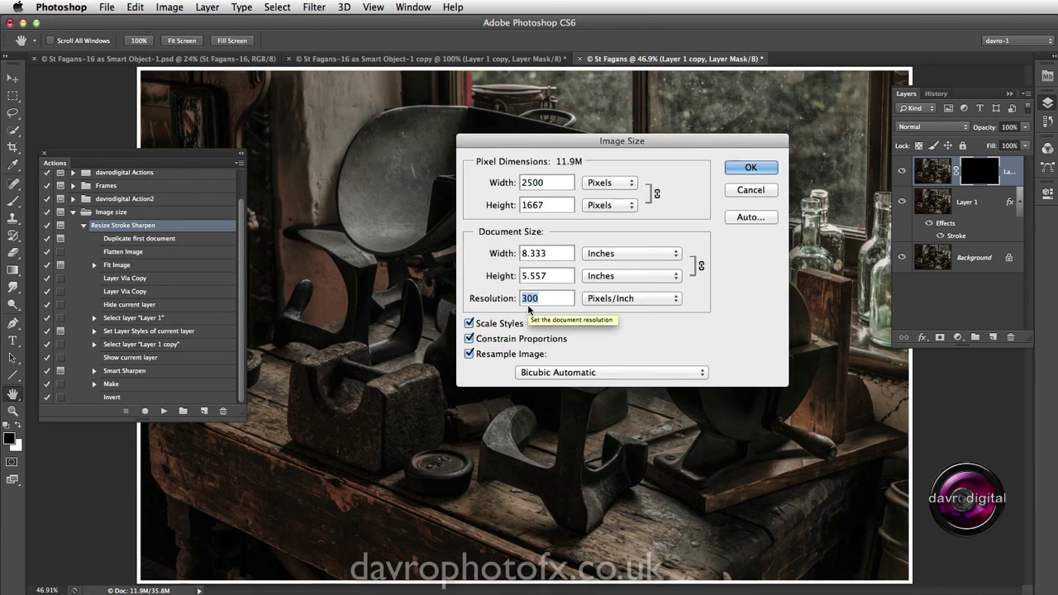
click(748, 190)
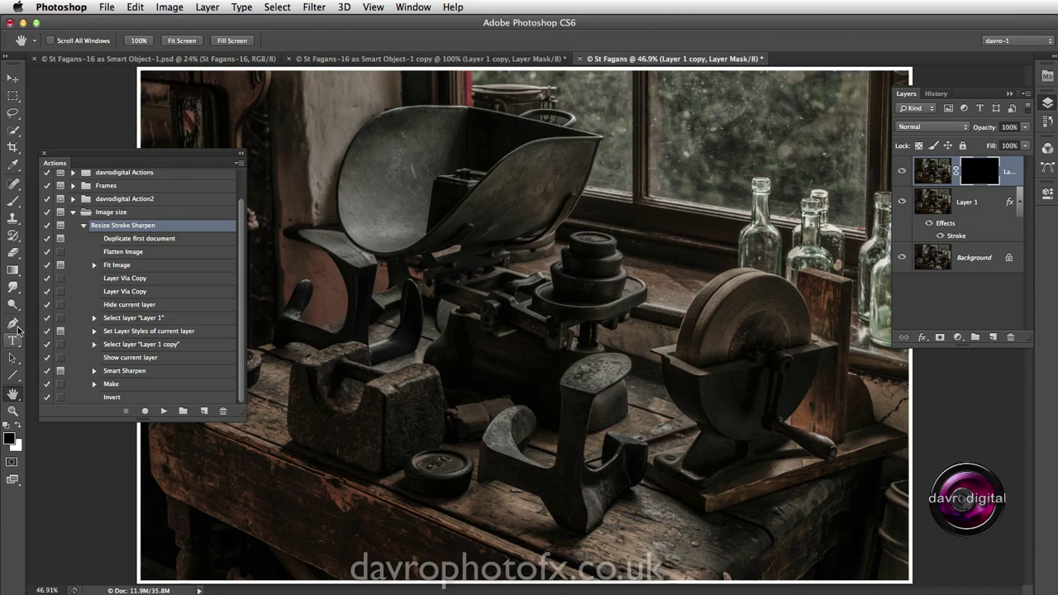
Step: Set up the Gradient tool as a radial Foreground to Transparent gradient with white as the foreground colour
click(12, 270)
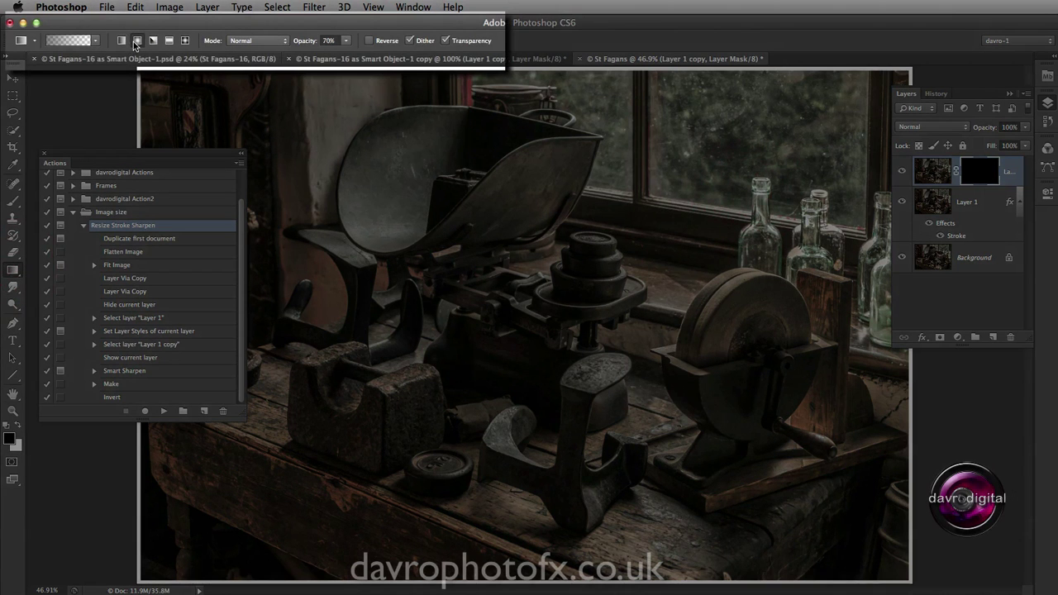
click(136, 40)
click(73, 42)
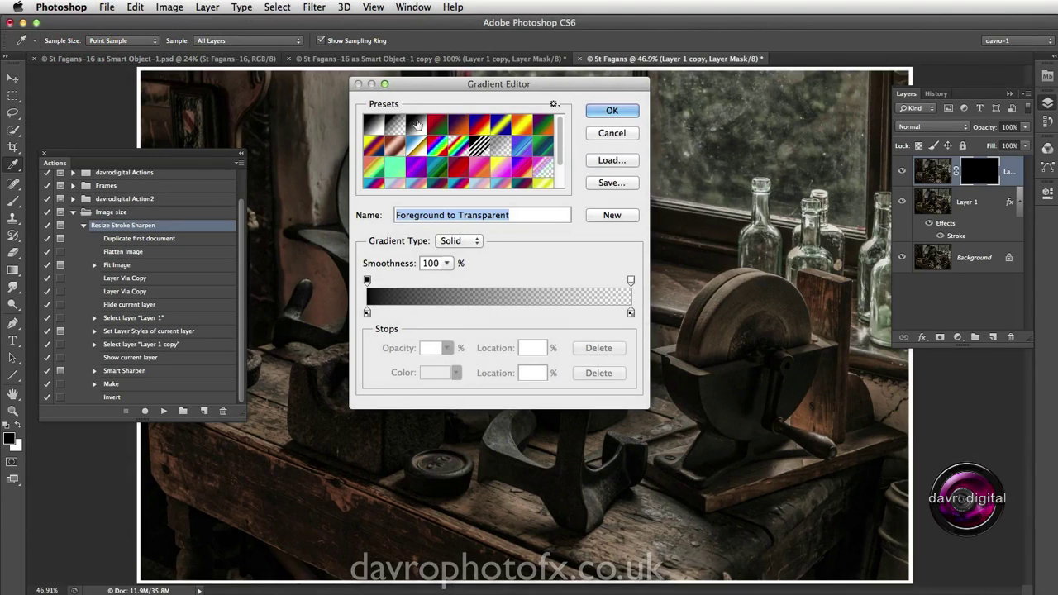
click(396, 124)
click(612, 111)
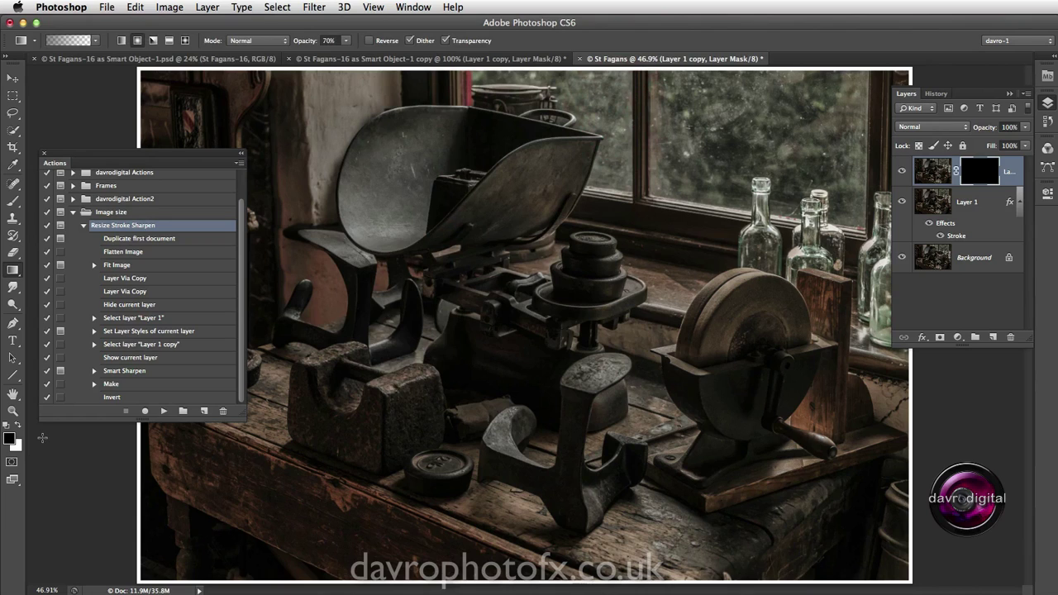
key(x)
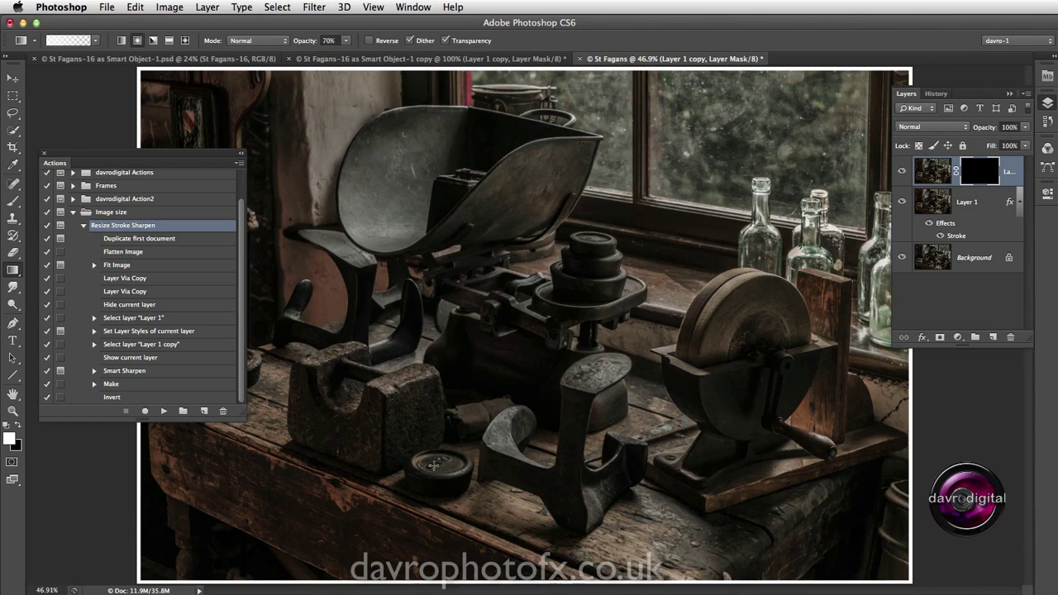
Step: Draw white radial gradients on the Layer 1 copy mask over the foreground weights and the scale pan, moving the list of actions aside
drag(494, 465, 475, 589)
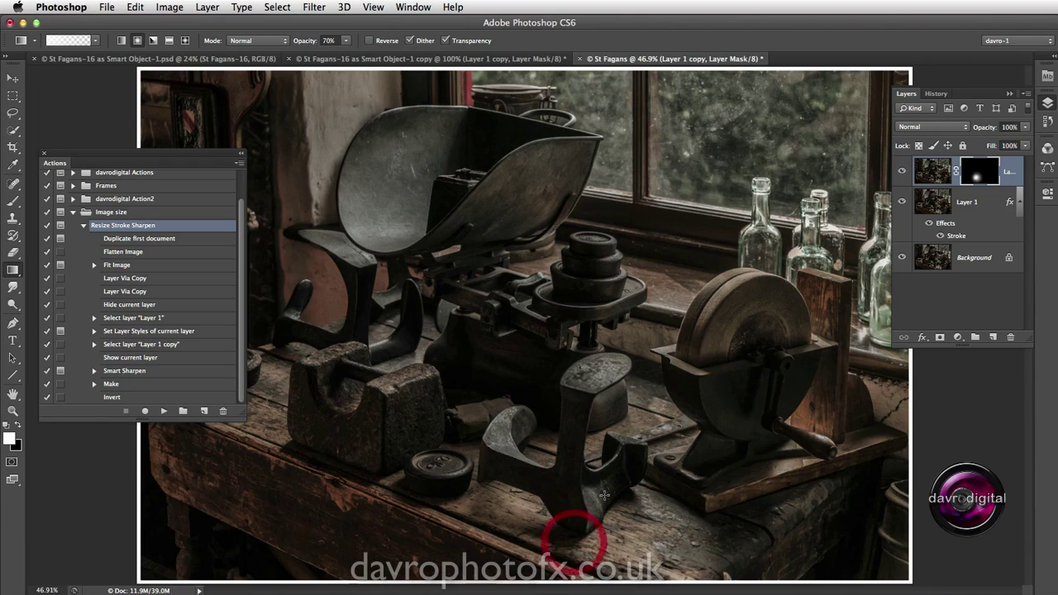
mouse_move(370, 377)
mouse_down()
mouse_move(272, 370)
mouse_move(306, 378)
mouse_move(260, 402)
mouse_move(287, 381)
mouse_move(226, 377)
mouse_up()
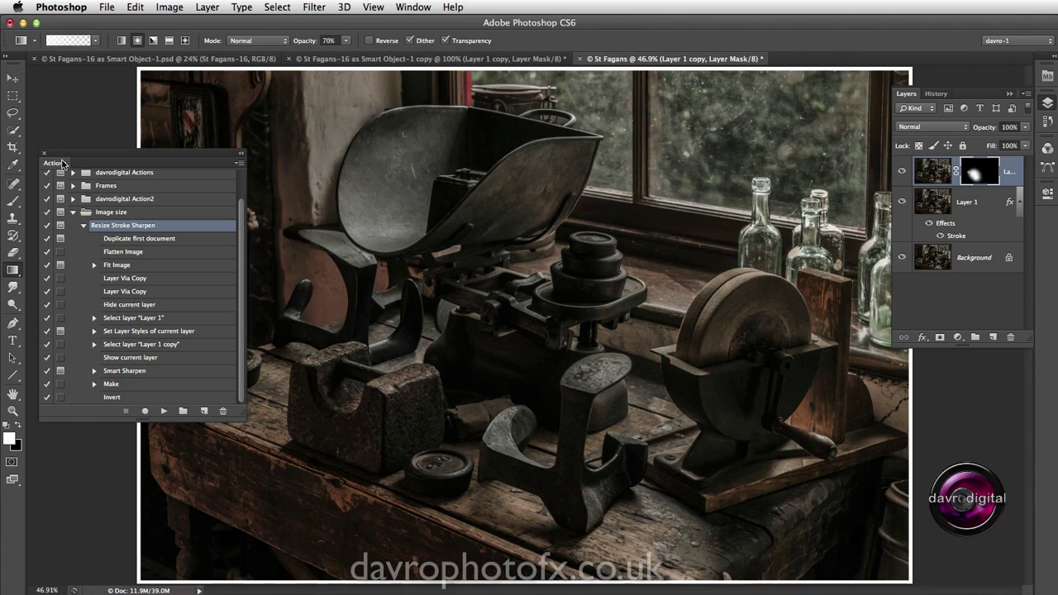
drag(63, 163, 857, 255)
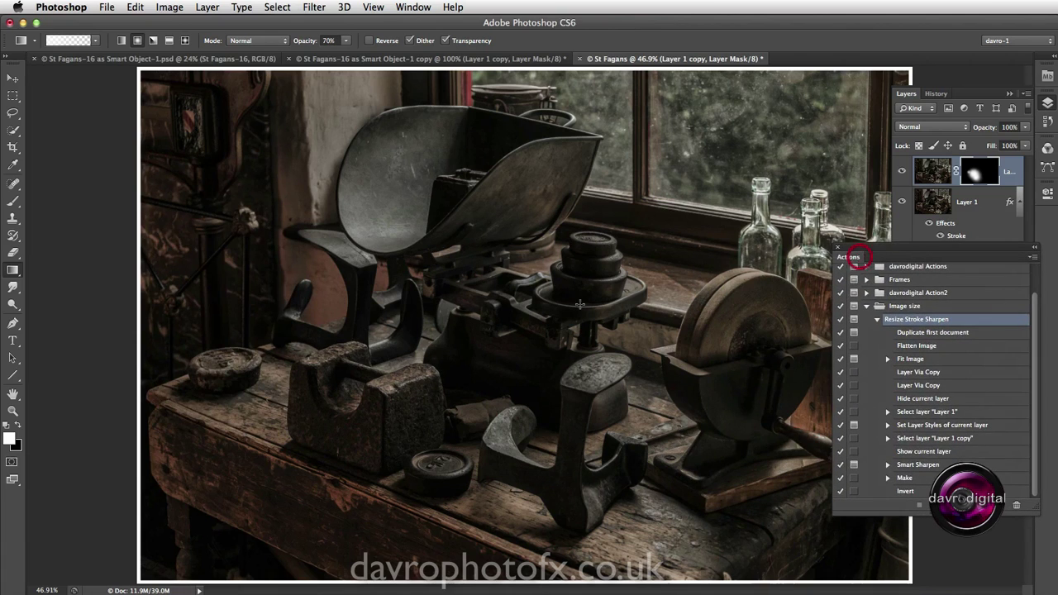
drag(355, 304, 398, 213)
mouse_move(416, 165)
mouse_down()
mouse_move(473, 124)
mouse_move(477, 95)
mouse_move(461, 128)
mouse_up()
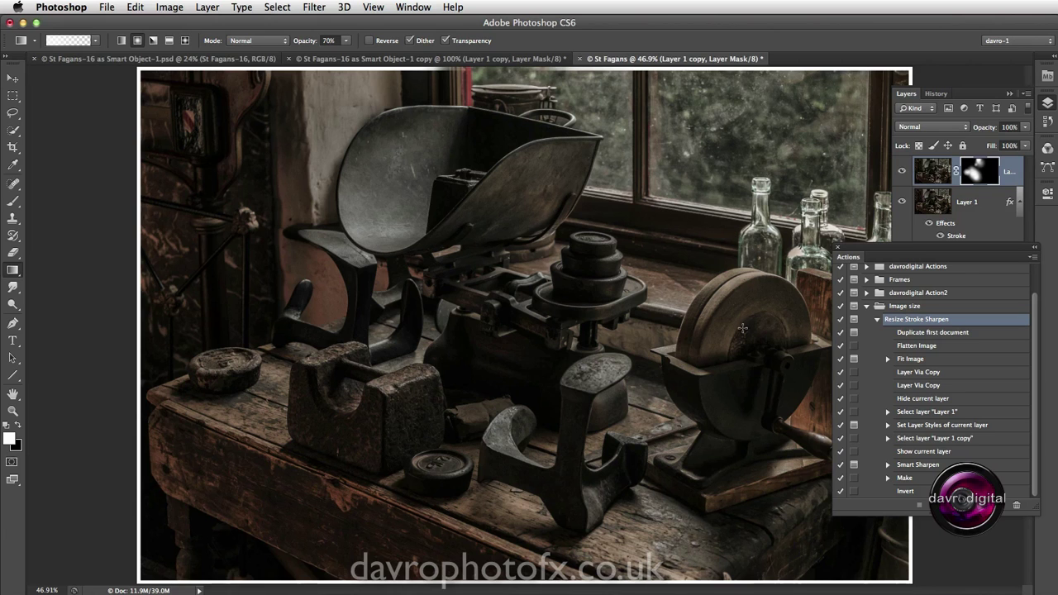
Step: Add more white radial gradients to the Layer 1 copy mask around the grinding wheel and its wooden base
scroll(723, 323, up, 2)
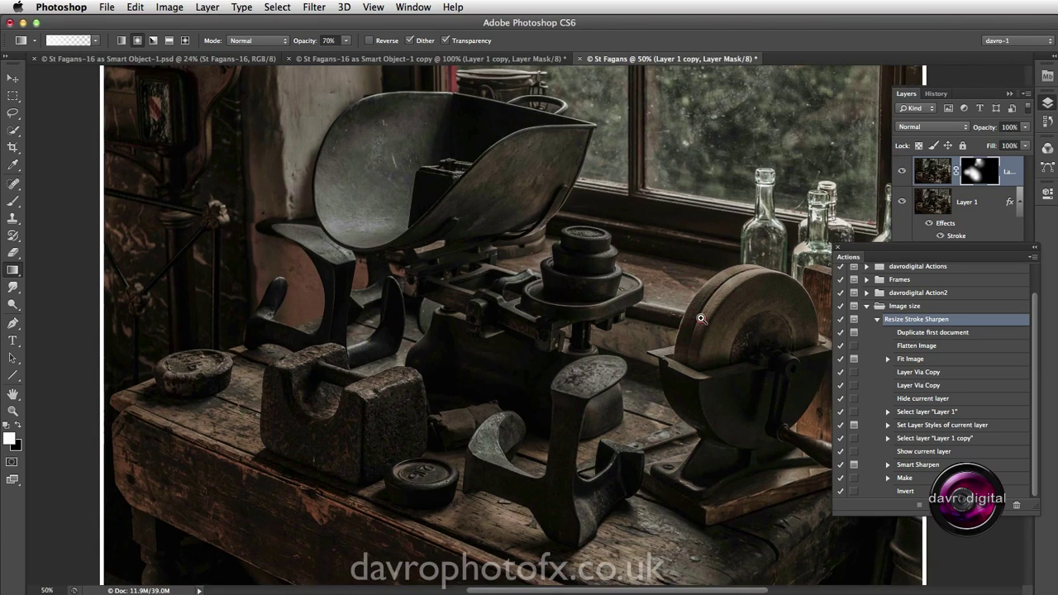
mouse_move(720, 319)
mouse_down()
mouse_move(501, 326)
mouse_move(500, 336)
mouse_up()
drag(502, 245, 504, 202)
mouse_move(599, 166)
mouse_down()
mouse_move(476, 155)
mouse_move(529, 221)
mouse_move(715, 276)
mouse_move(690, 274)
mouse_move(733, 185)
mouse_move(692, 169)
mouse_move(622, 177)
mouse_move(590, 329)
mouse_move(584, 276)
mouse_move(601, 356)
mouse_move(616, 419)
mouse_up()
scroll(598, 306, down, 5)
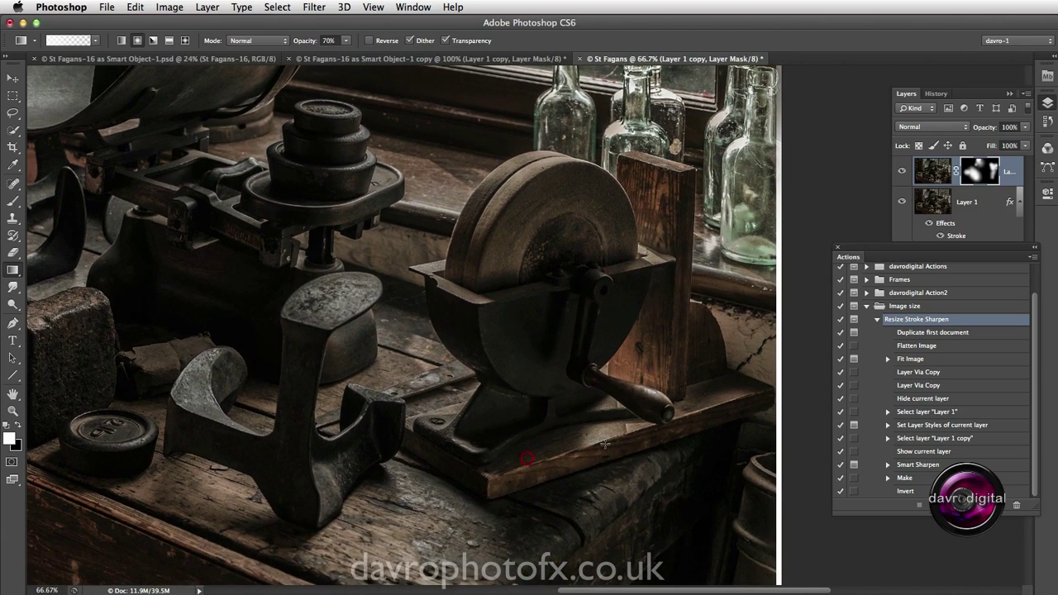
mouse_move(468, 475)
mouse_down()
mouse_move(376, 455)
mouse_move(373, 163)
mouse_move(249, 211)
mouse_move(255, 279)
mouse_move(221, 286)
mouse_up()
click(273, 298)
drag(279, 307, 716, 309)
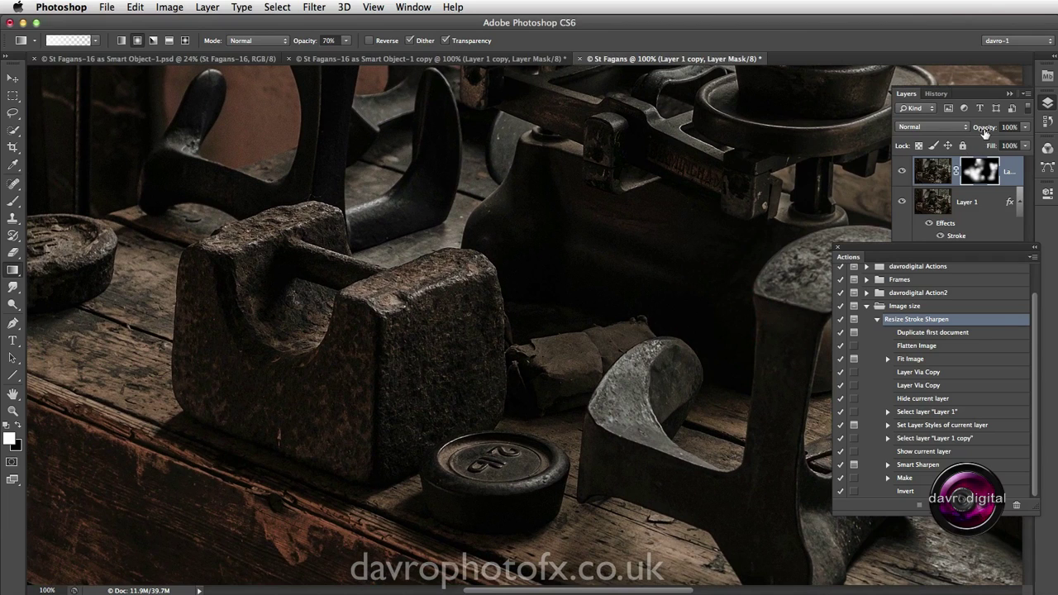
Step: Reduce the opacity of Layer 1 copy to 86% and fit the whole image on screen
drag(990, 131, 986, 130)
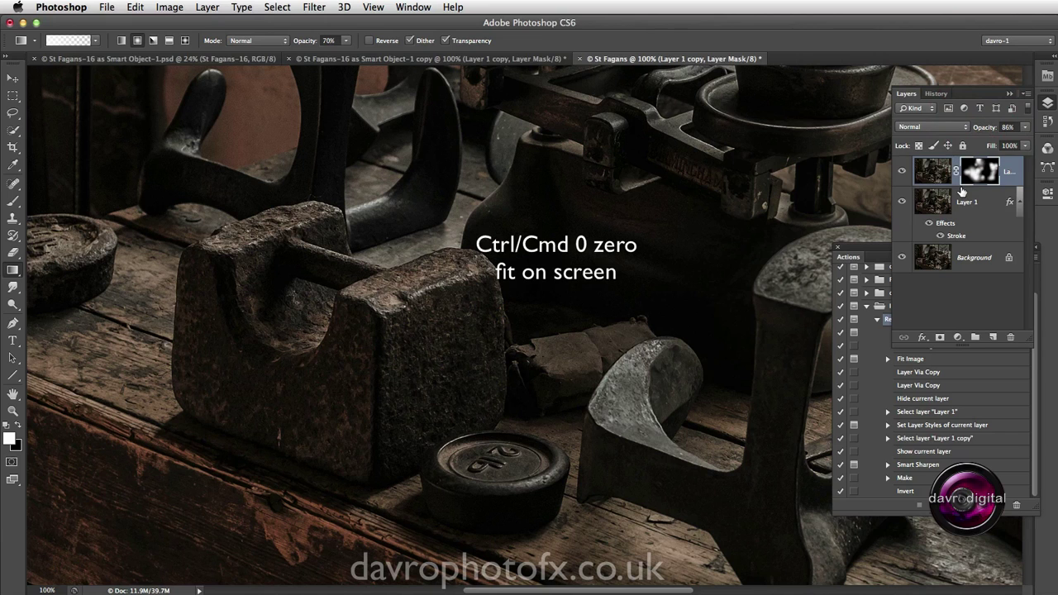
key(super+0)
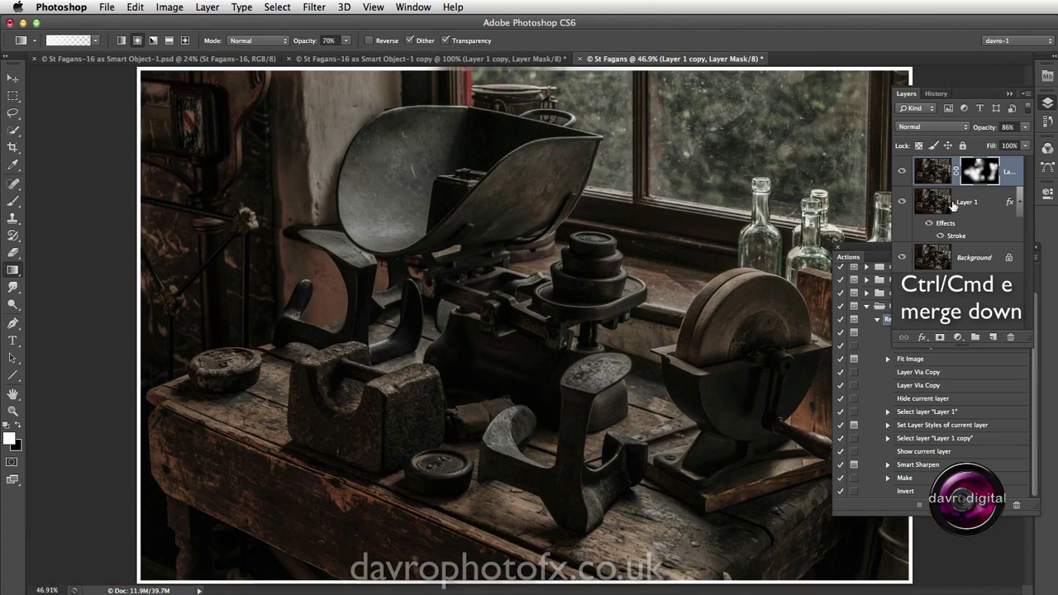
Step: Merge Layer 1 copy down into Layer 1 and then into the Background, moving the list of actions to the image's other side
key(super+e)
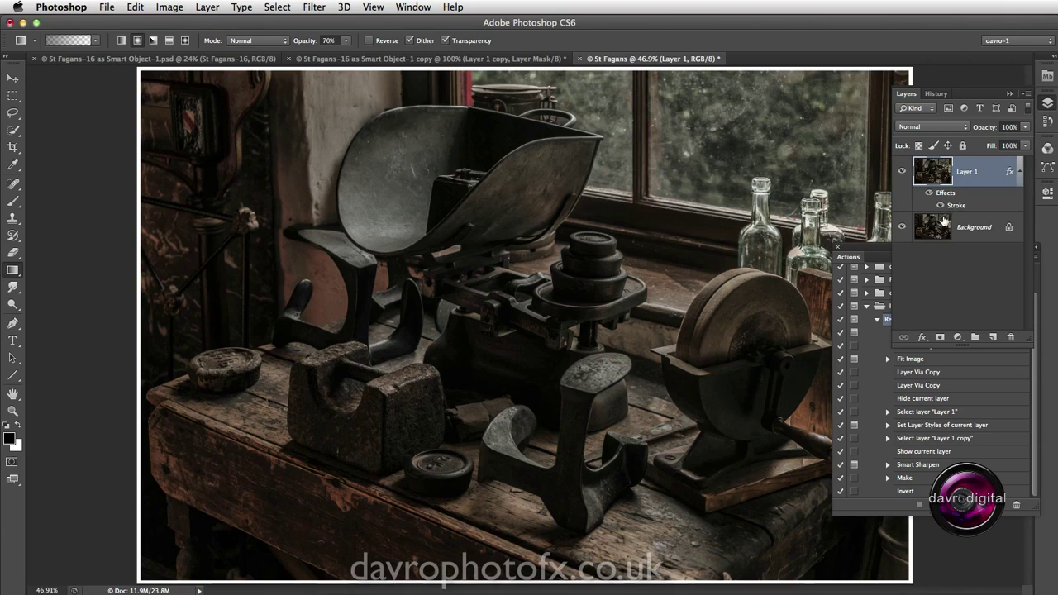
drag(845, 257, 142, 237)
key(super+e)
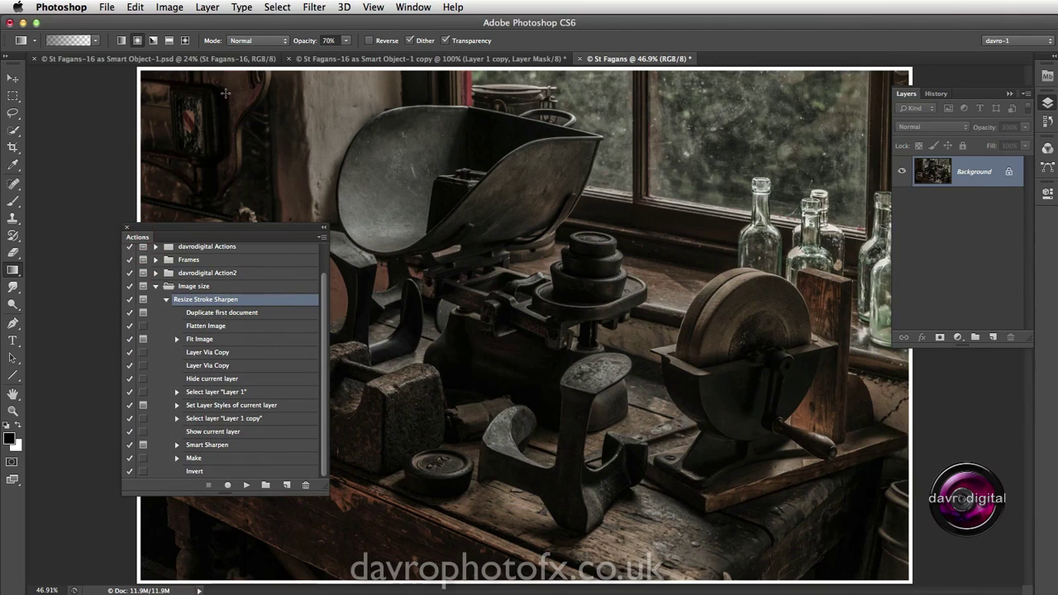
Step: Start saving the merged image under a new file, choosing the Finished folder and the JPEG format
click(106, 6)
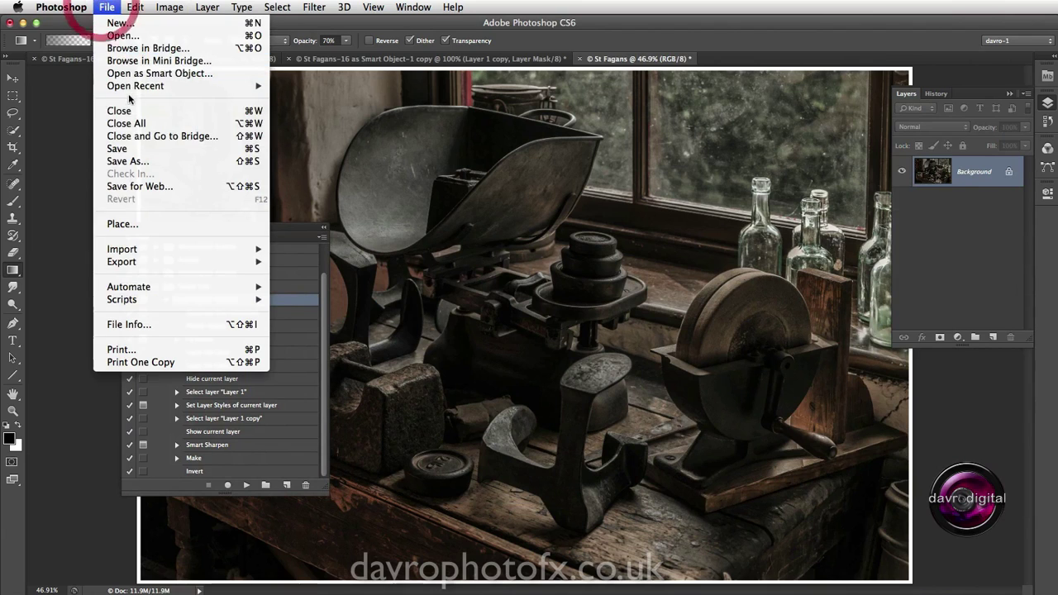
click(145, 158)
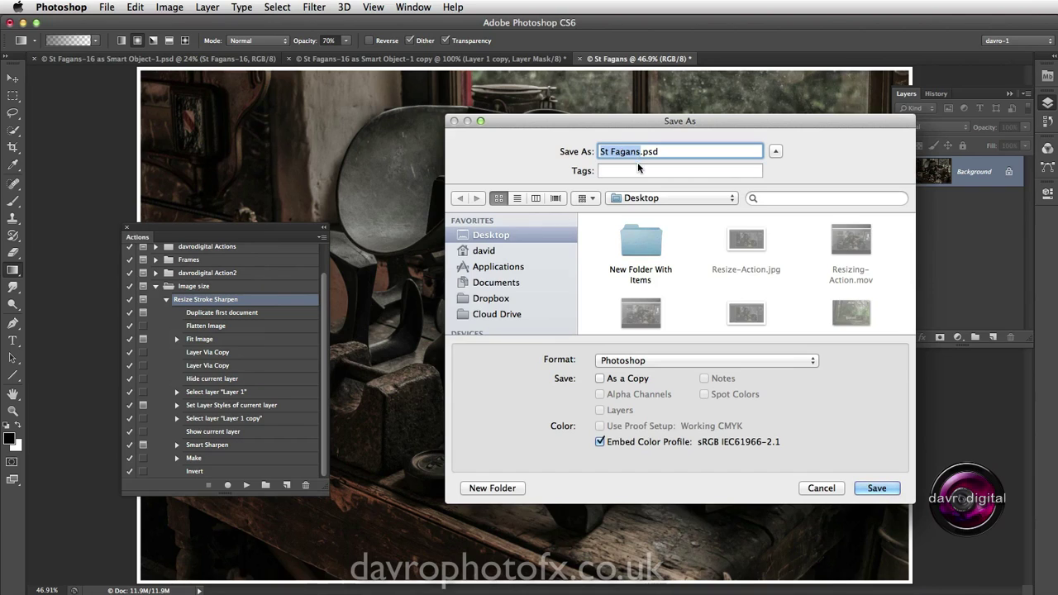
click(642, 200)
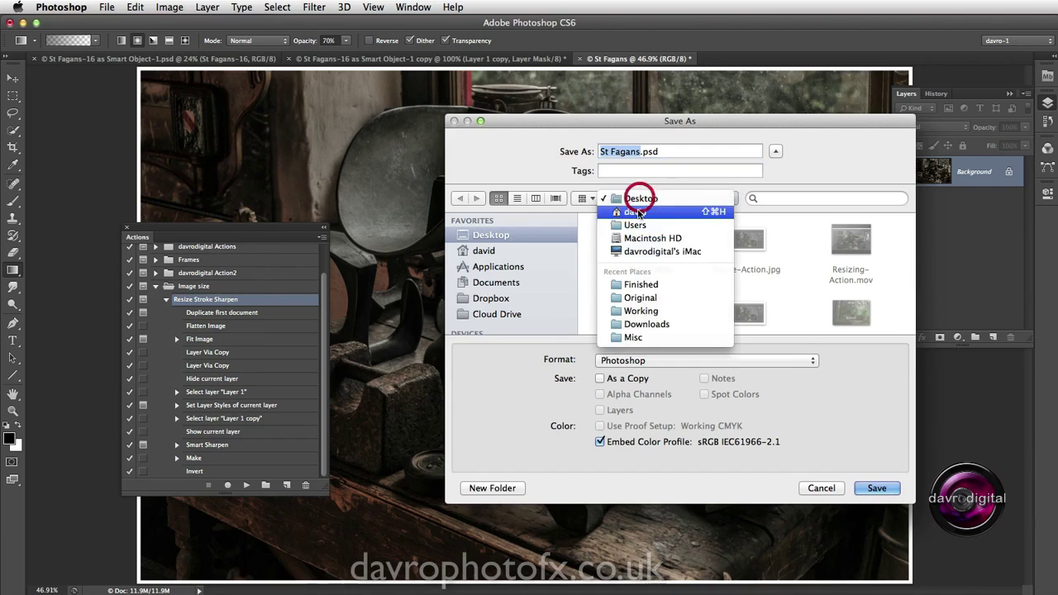
click(638, 284)
click(632, 360)
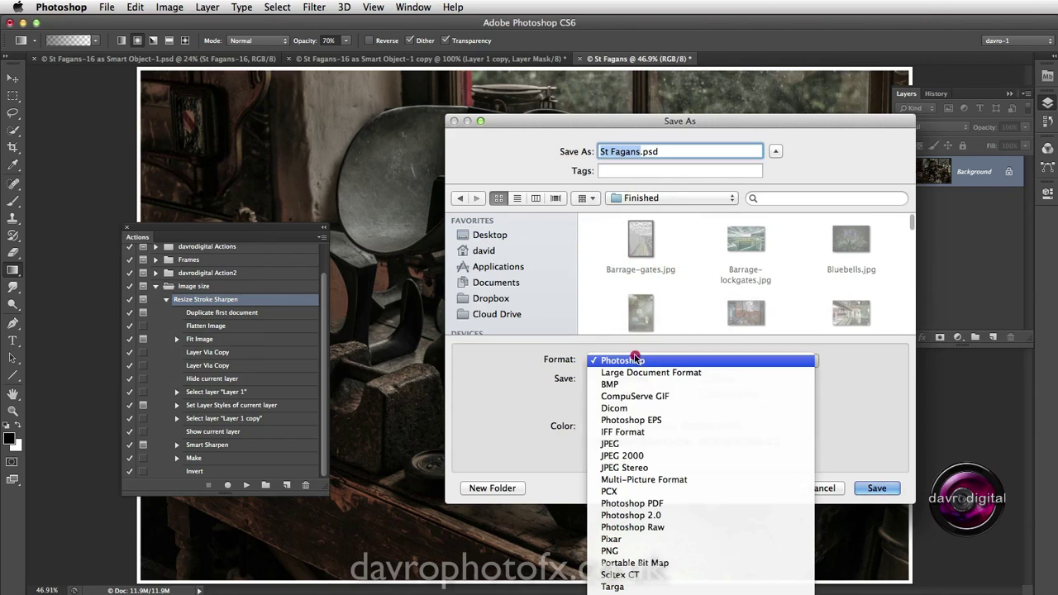
click(633, 445)
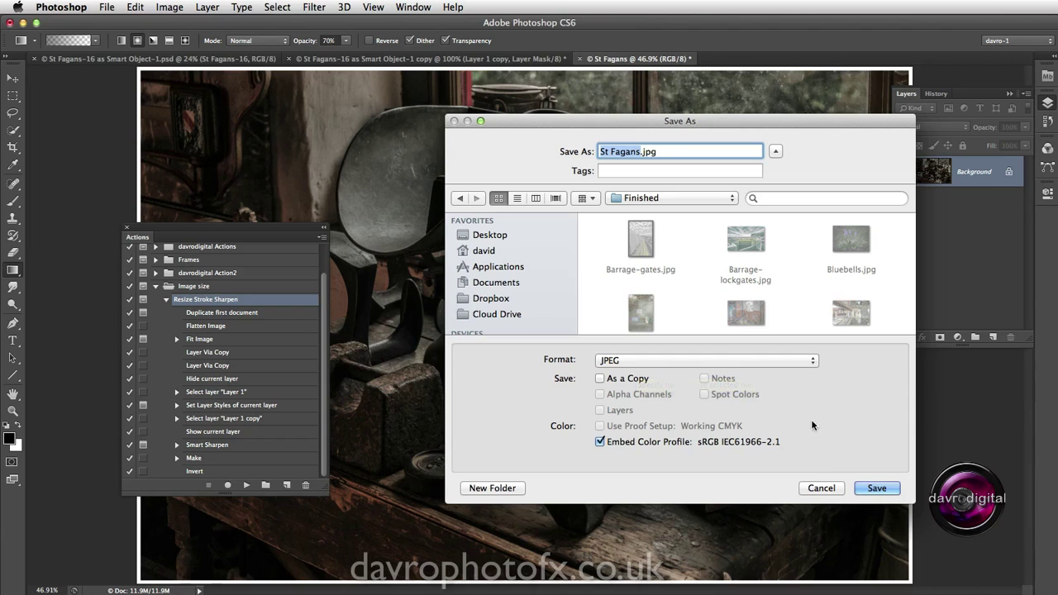
Step: Save St Fagans.jpg over the existing file at quality 8, Baseline ("Standard"), and return to the original Smart Object PSD document
click(876, 488)
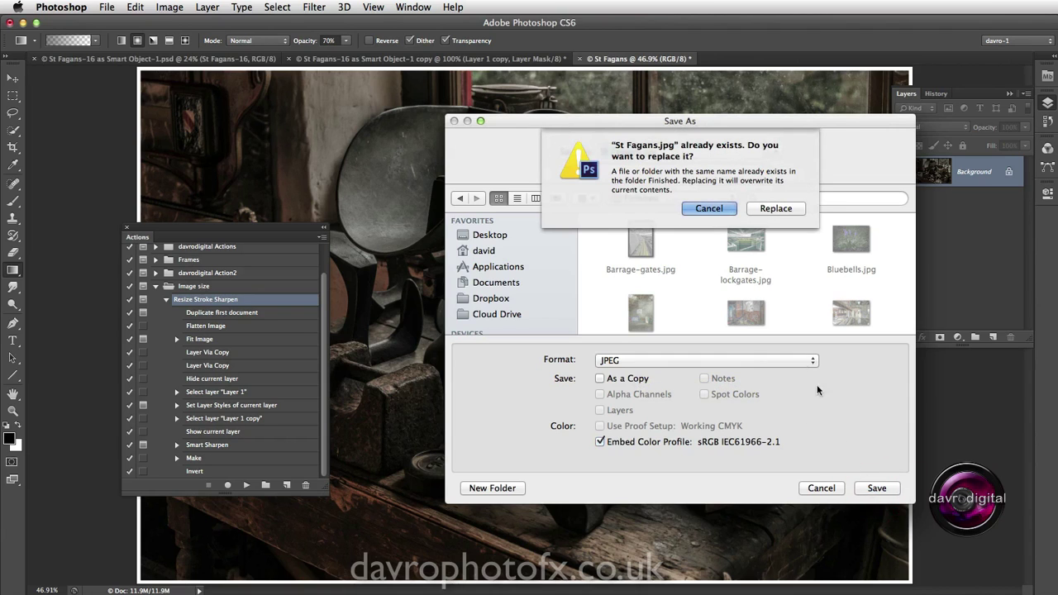
click(776, 211)
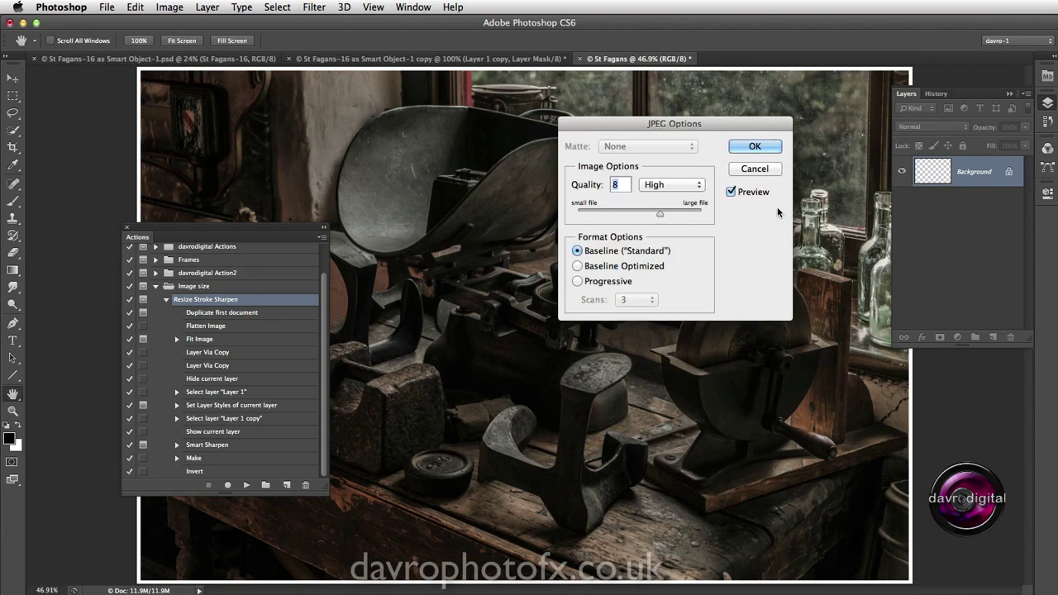
click(754, 147)
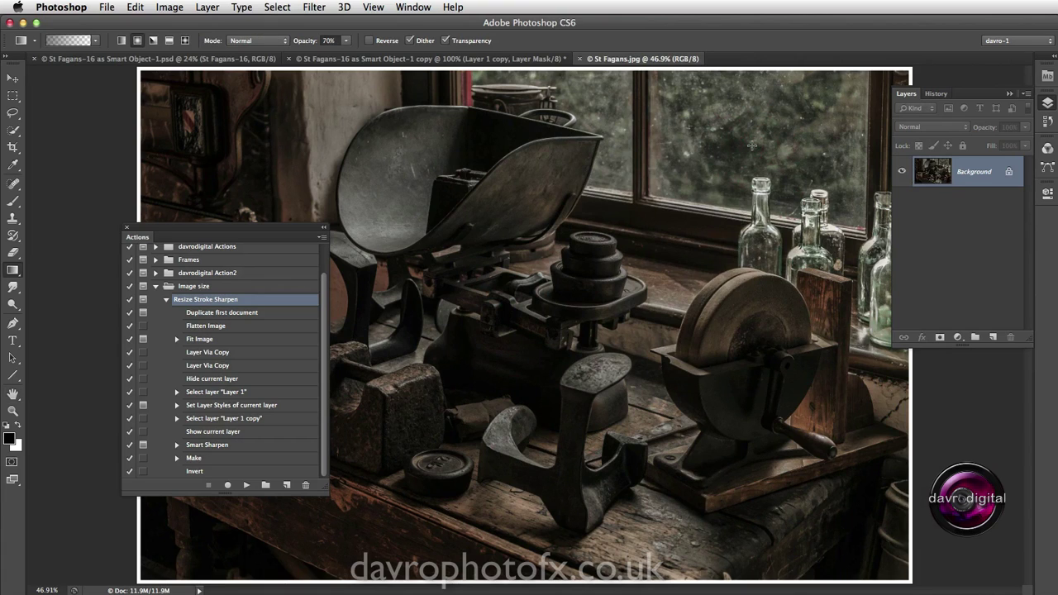
click(218, 60)
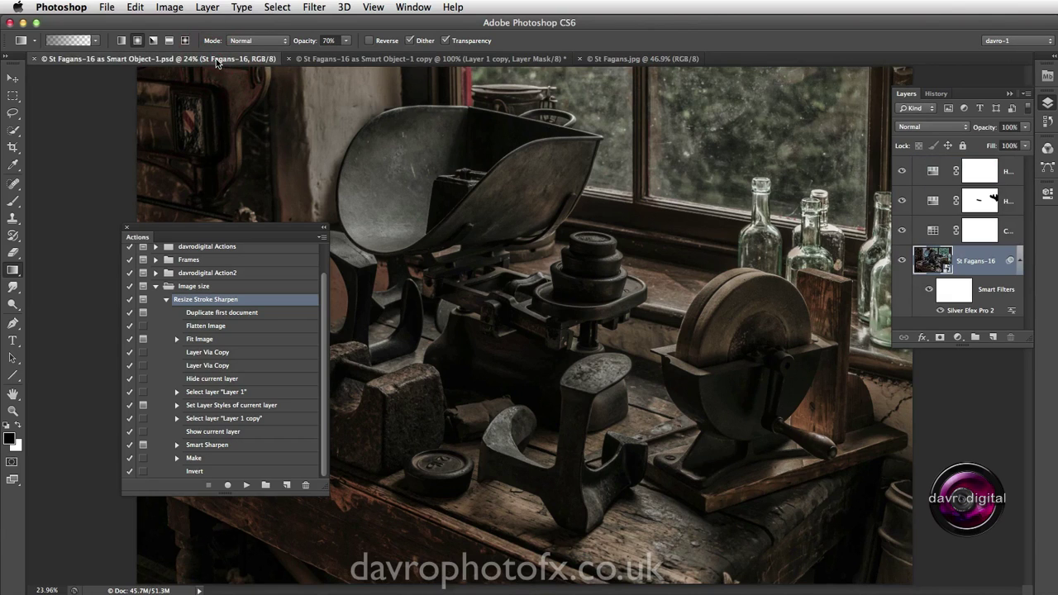